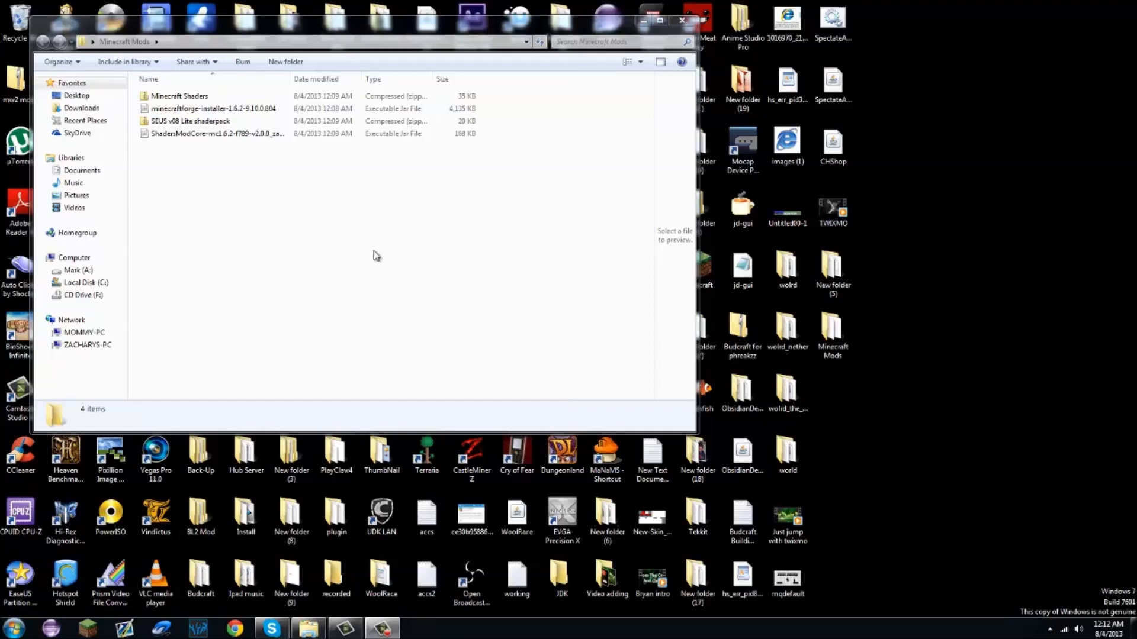
pyautogui.moveTo(327, 283); pyautogui.dragTo(183, 132)
pyautogui.click(364, 306)
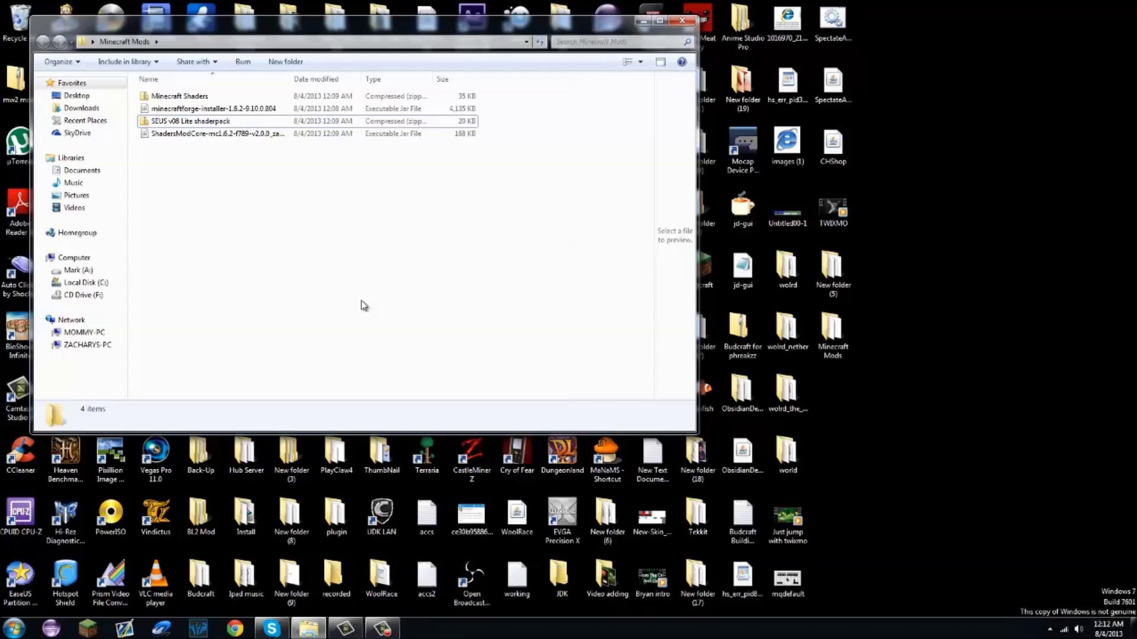
pyautogui.moveTo(205, 307); pyautogui.dragTo(239, 259)
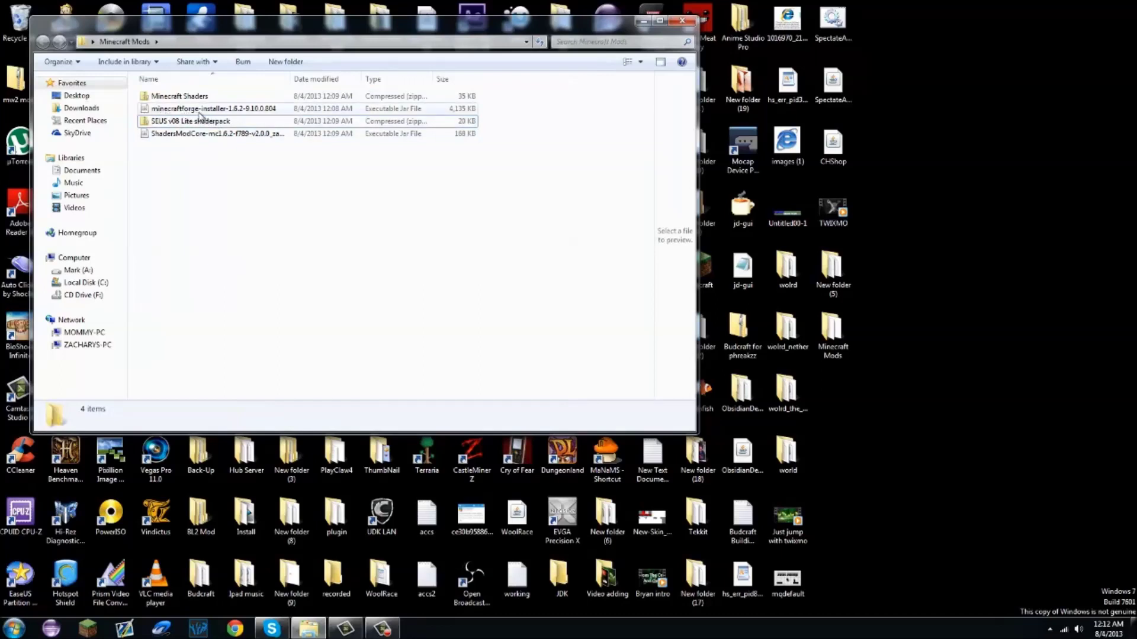
# - Run the minecraftforge-installer-1.6.2-9.10.0.804 file and install Forge with the Install client option into the default .minecraft directory
pyautogui.doubleClick(248, 110)
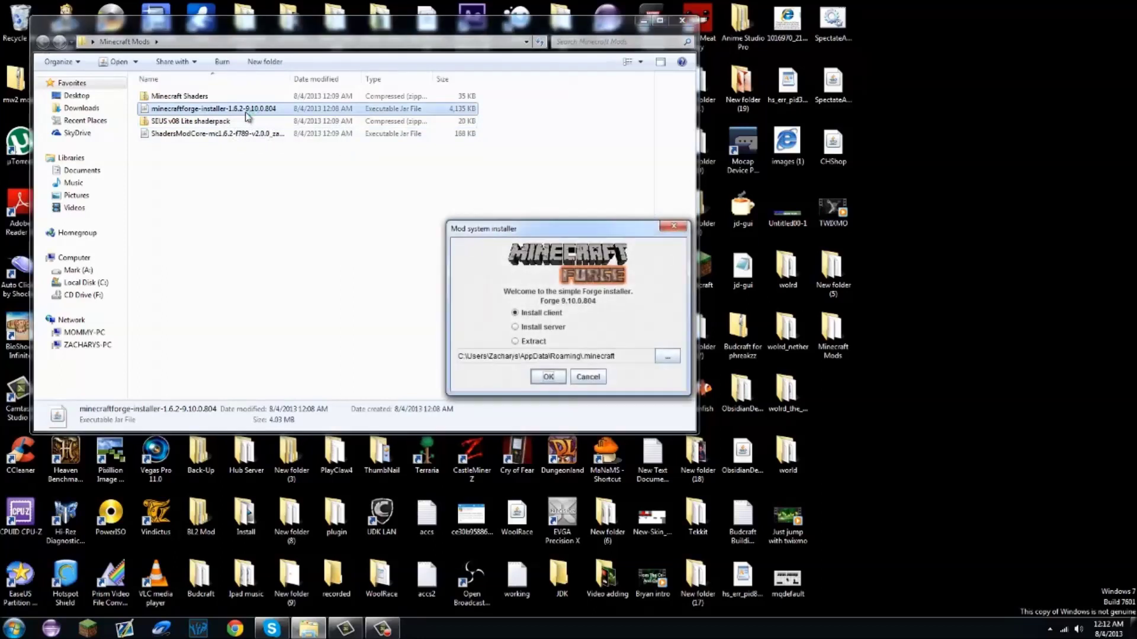
pyautogui.click(529, 317)
pyautogui.click(542, 327)
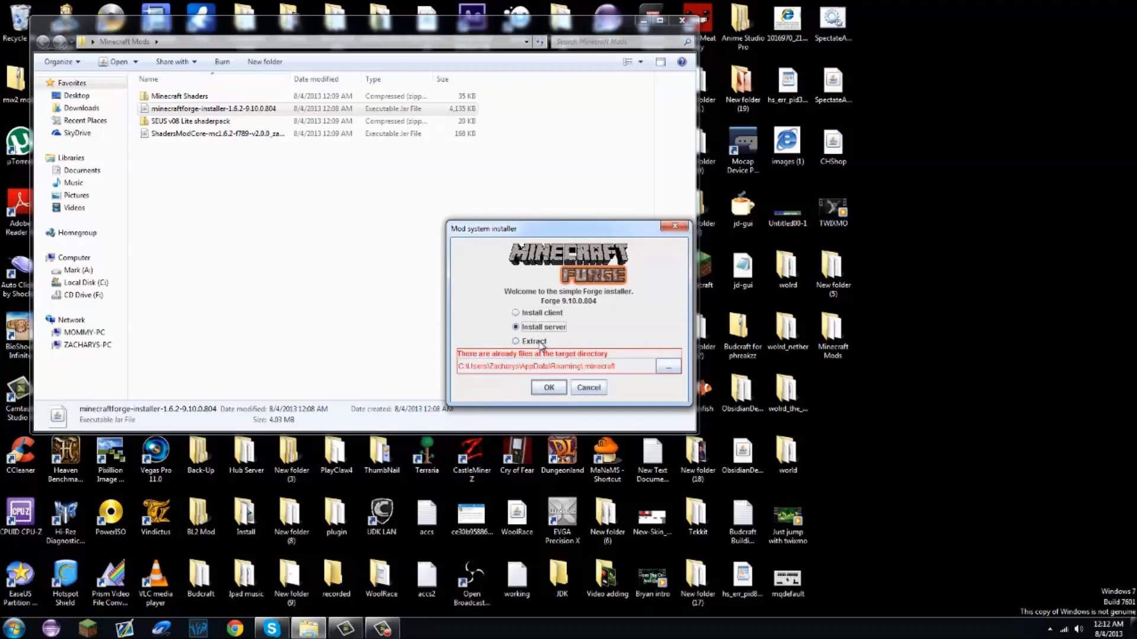
pyautogui.click(536, 342)
pyautogui.click(548, 317)
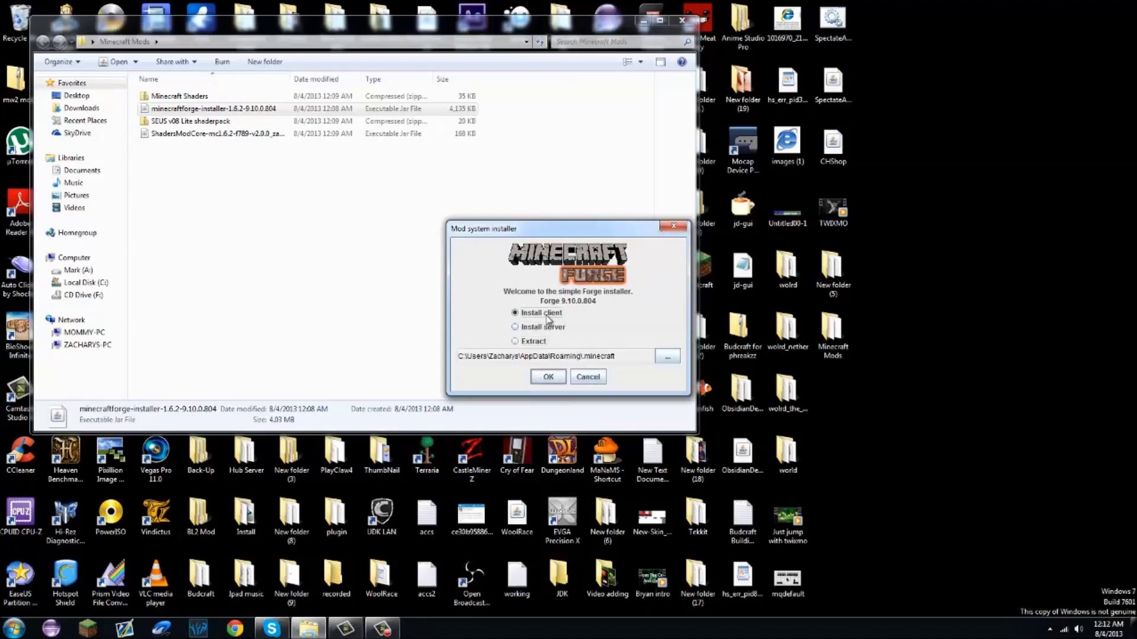
pyautogui.click(551, 329)
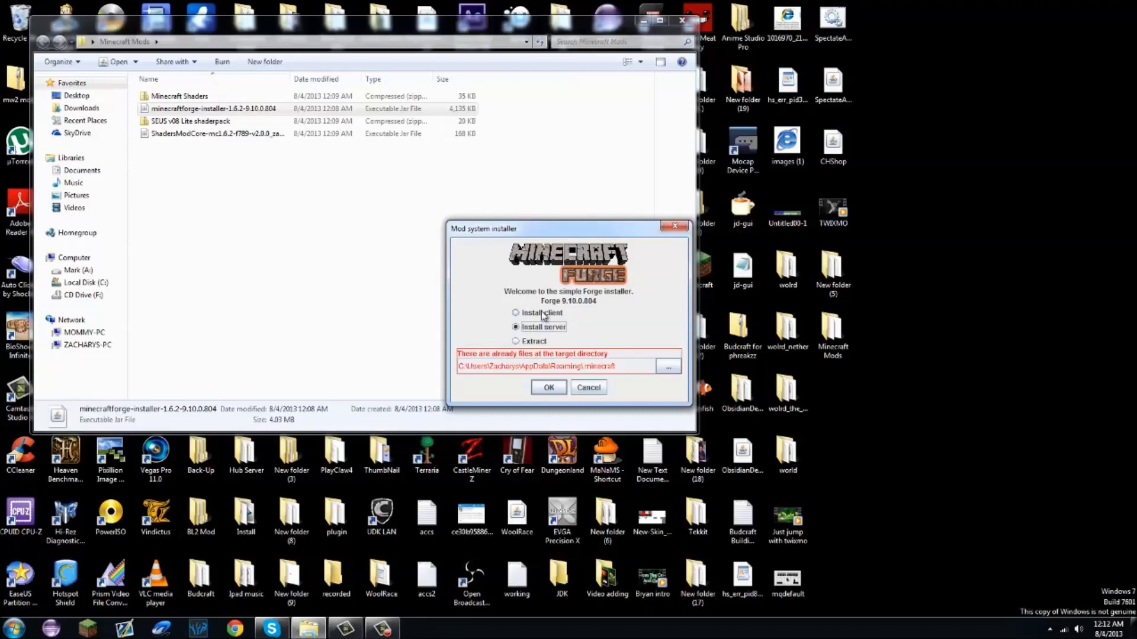
pyautogui.click(544, 316)
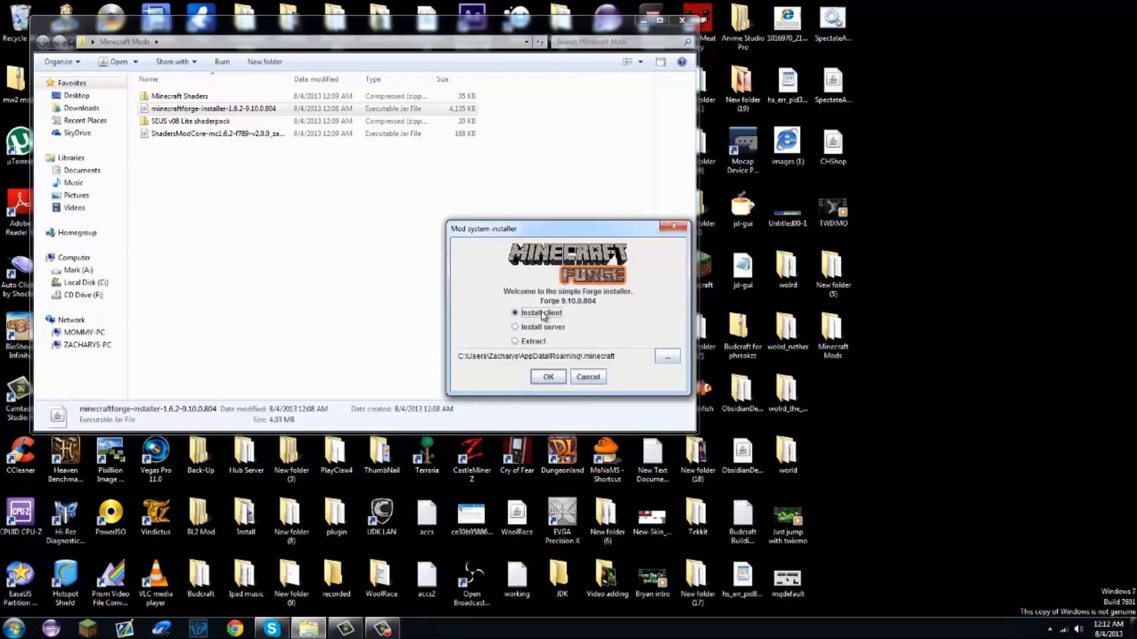
pyautogui.click(548, 377)
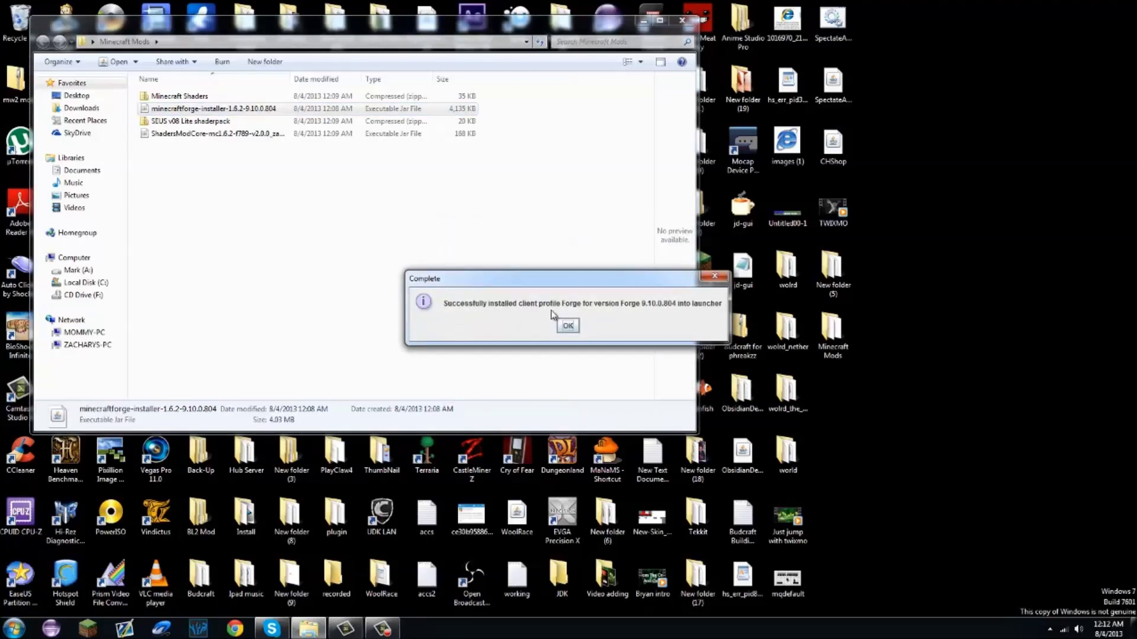
pyautogui.click(568, 326)
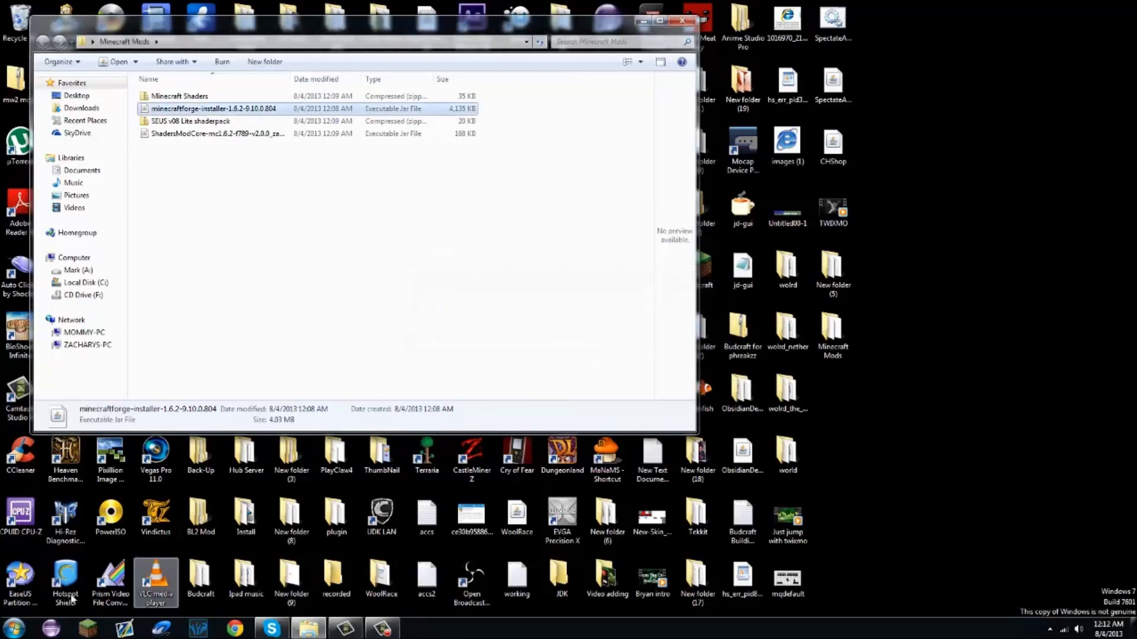
pyautogui.press('super')
pyautogui.write('%ap')
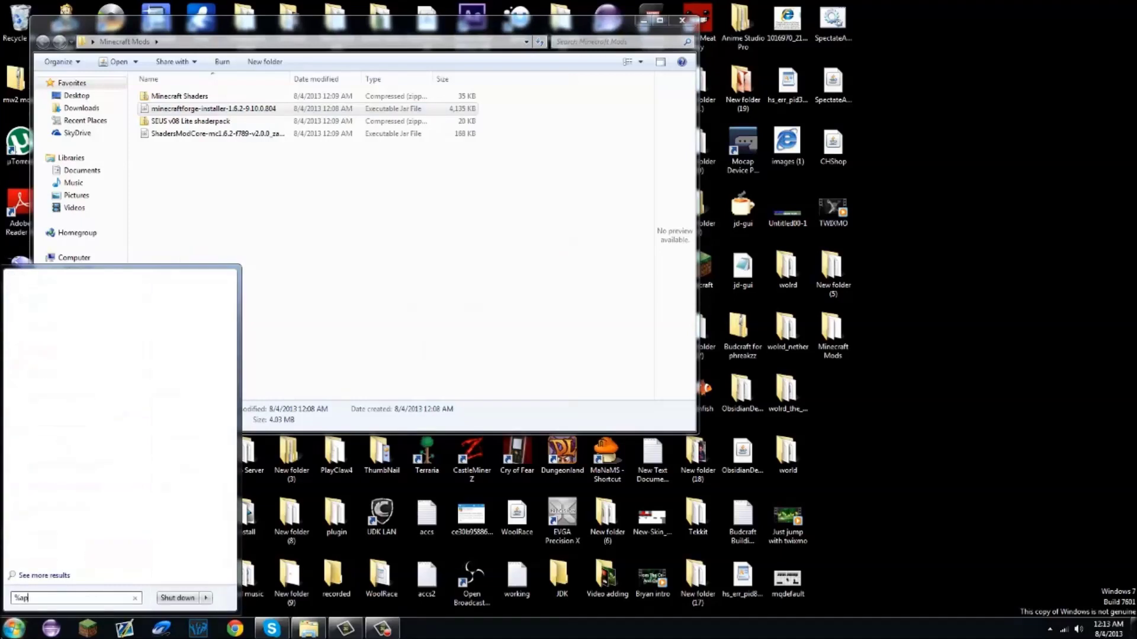
pyautogui.write('pdata$')
pyautogui.press('Escape')
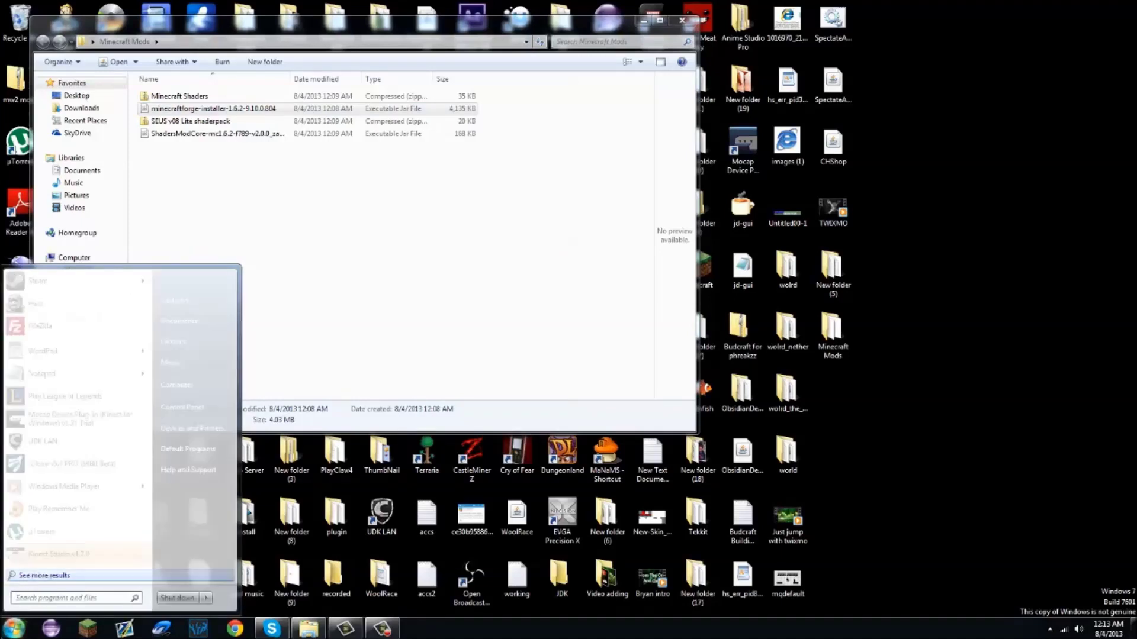
# - Find the roaming application data directory with a system search and open its .minecraft folder
pyautogui.write('%appdata')
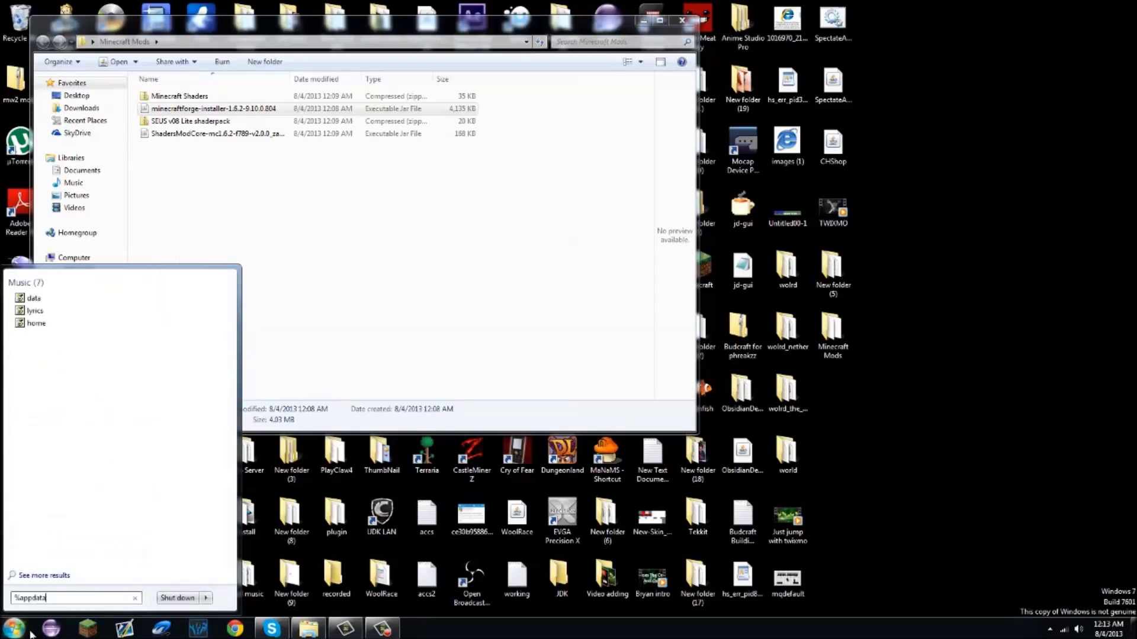
pyautogui.press('Return')
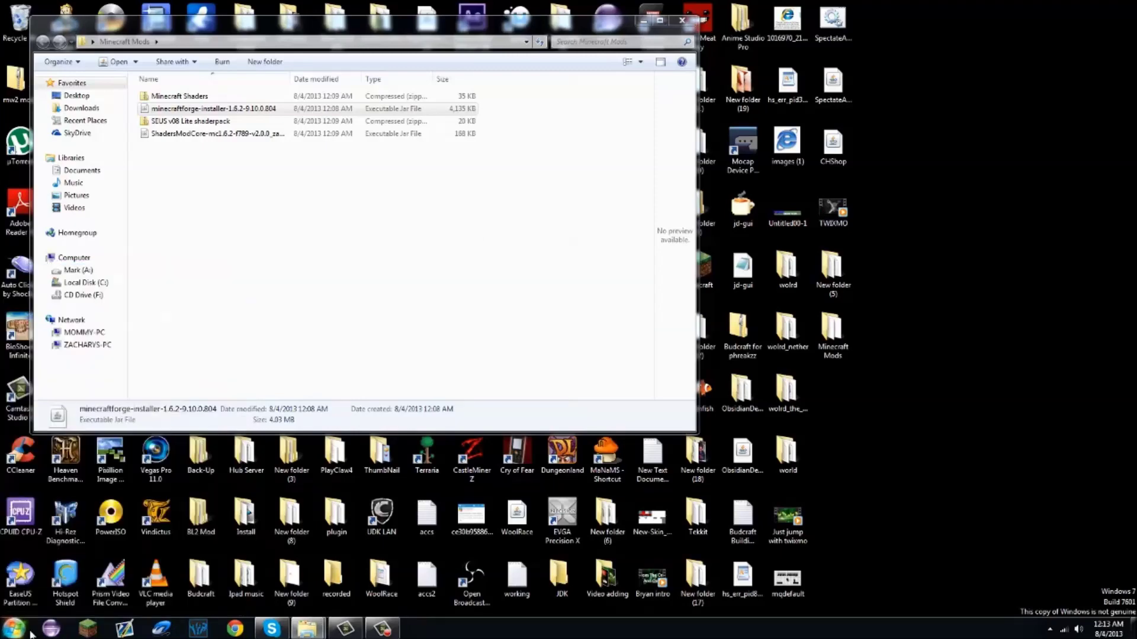
pyautogui.doubleClick(602, 95)
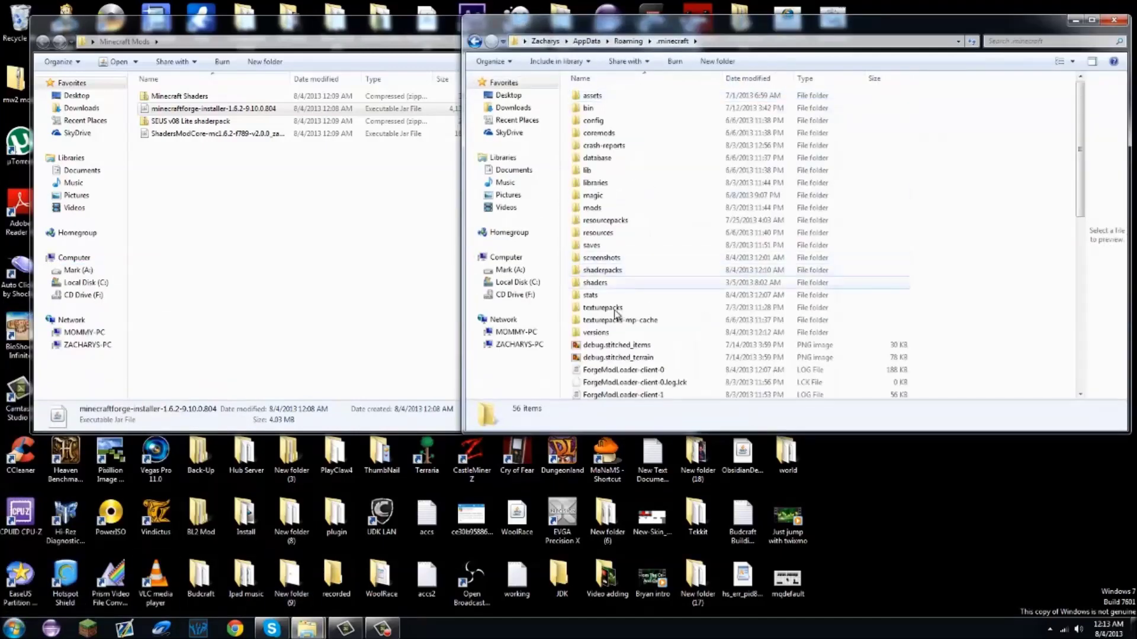
# - Check the contents of the 1.6.2-Forge9.10.0.804 folder inside versions and return to the .minecraft folder
pyautogui.doubleClick(611, 338)
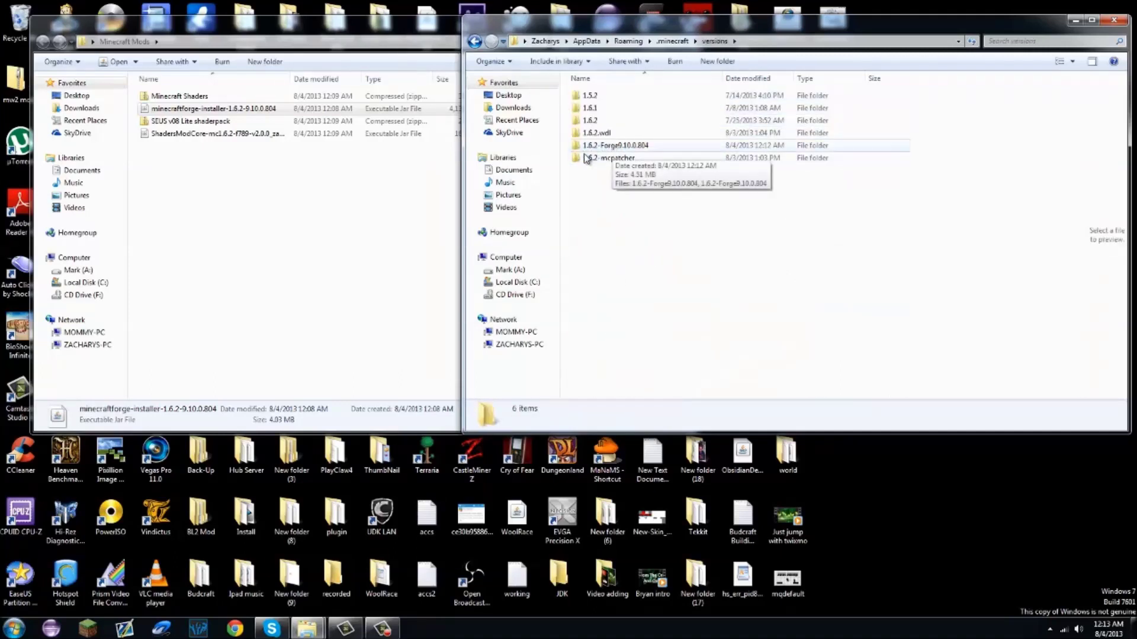
pyautogui.doubleClick(654, 153)
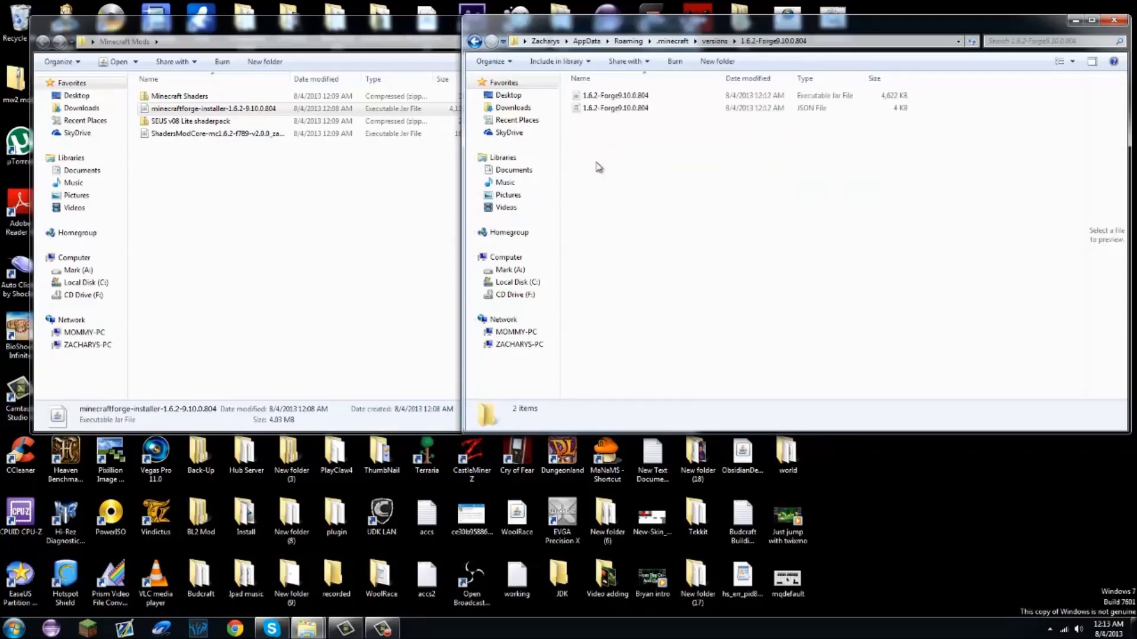
pyautogui.moveTo(755, 259); pyautogui.dragTo(744, 287)
pyautogui.click(332, 254)
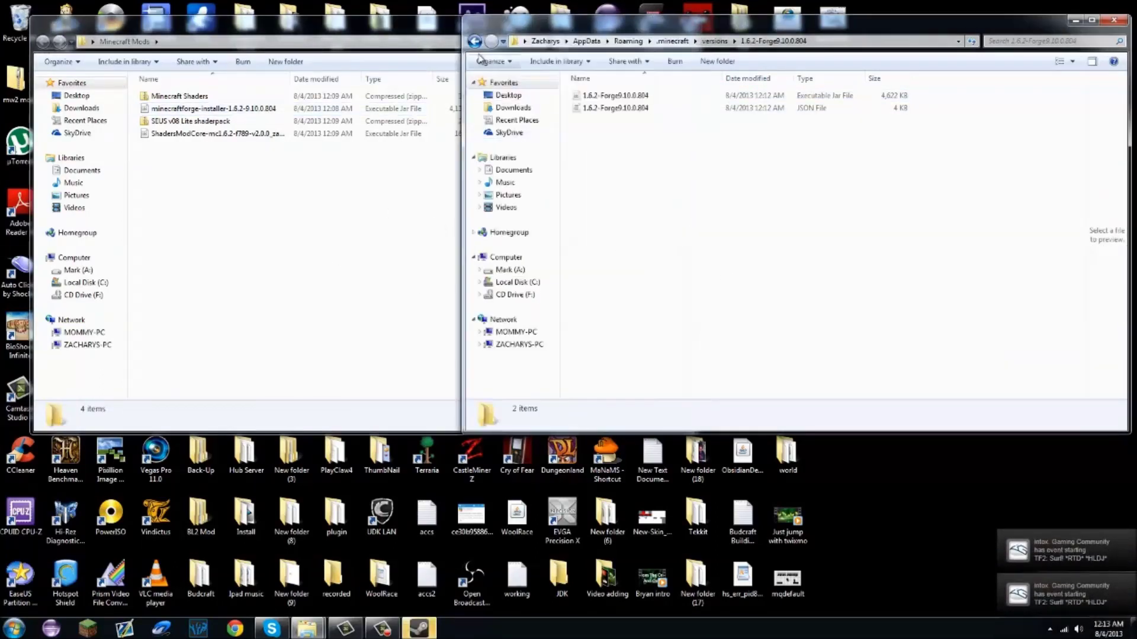
pyautogui.click(474, 41)
pyautogui.click(474, 41)
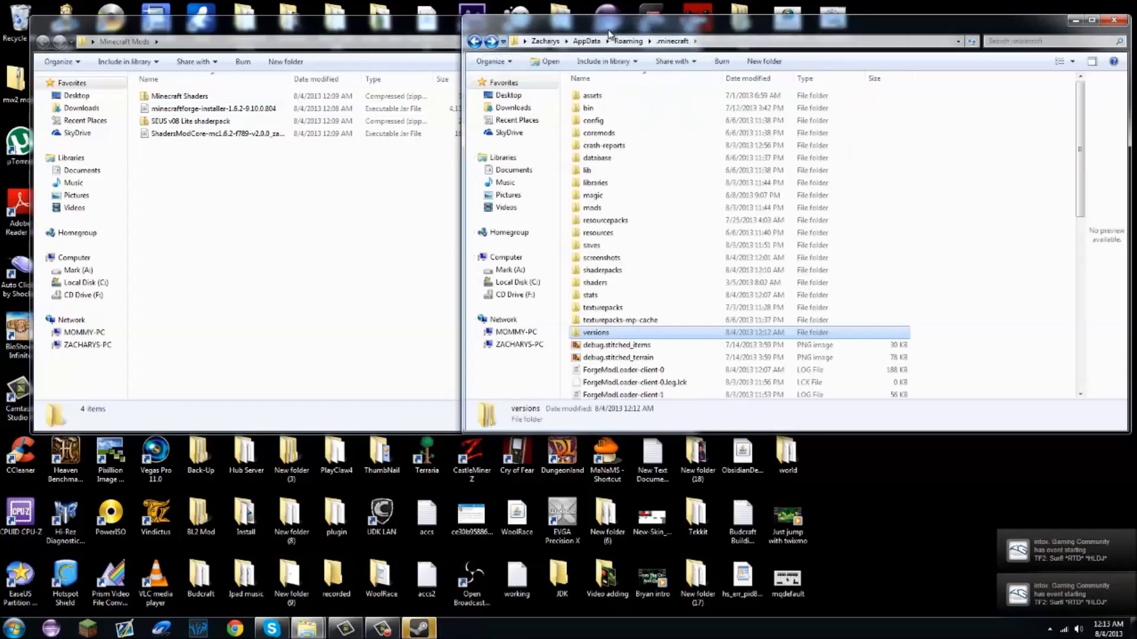
# - Move the ShadersModCore jar from Minecraft Mods into the mods folder of .minecraft, replacing the existing copy
pyautogui.doubleClick(600, 208)
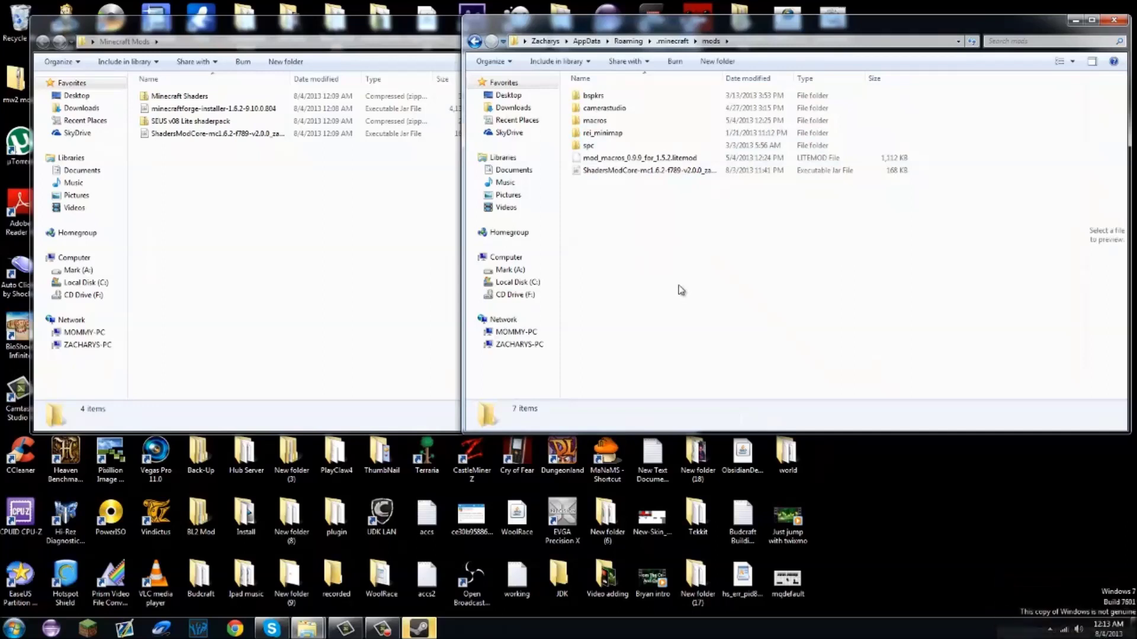
pyautogui.click(671, 41)
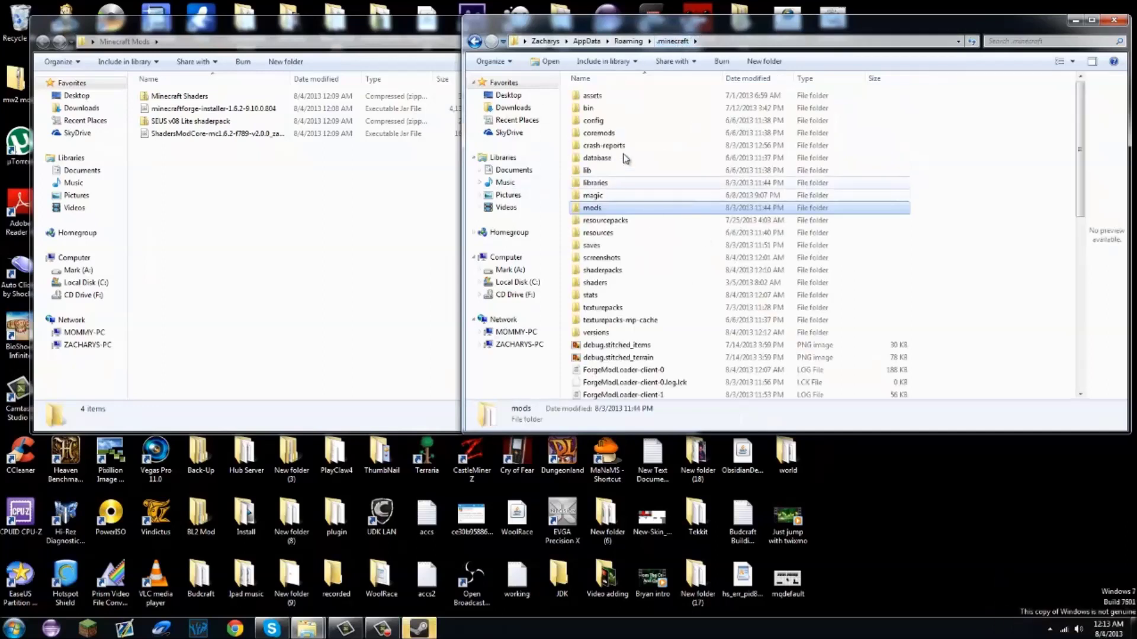
pyautogui.doubleClick(654, 209)
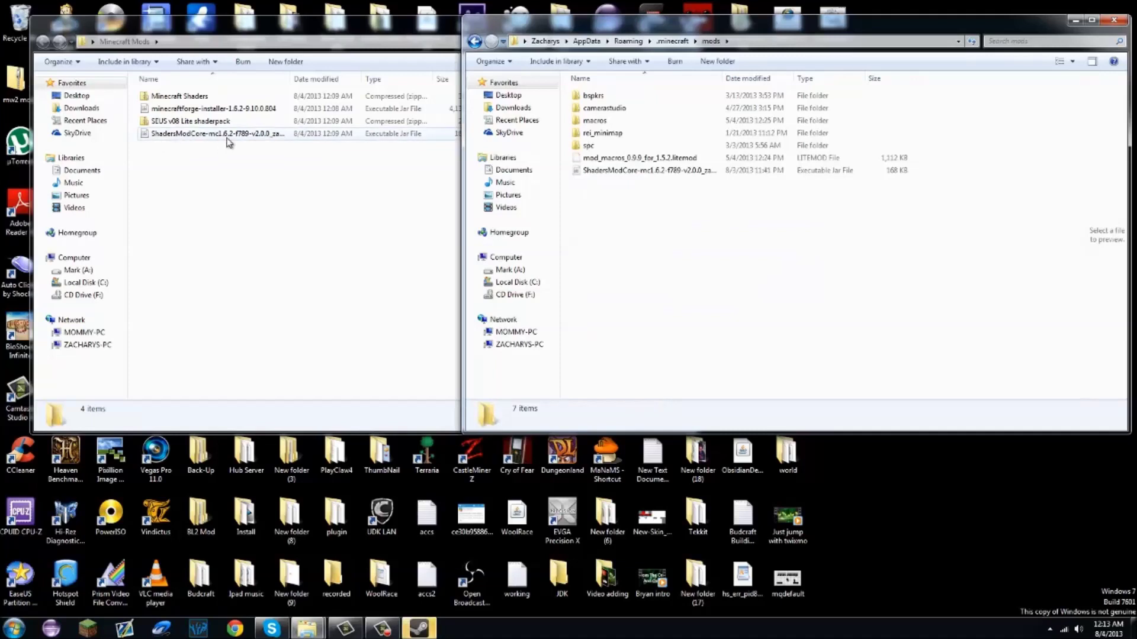
pyautogui.moveTo(182, 135); pyautogui.dragTo(682, 230)
pyautogui.click(595, 261)
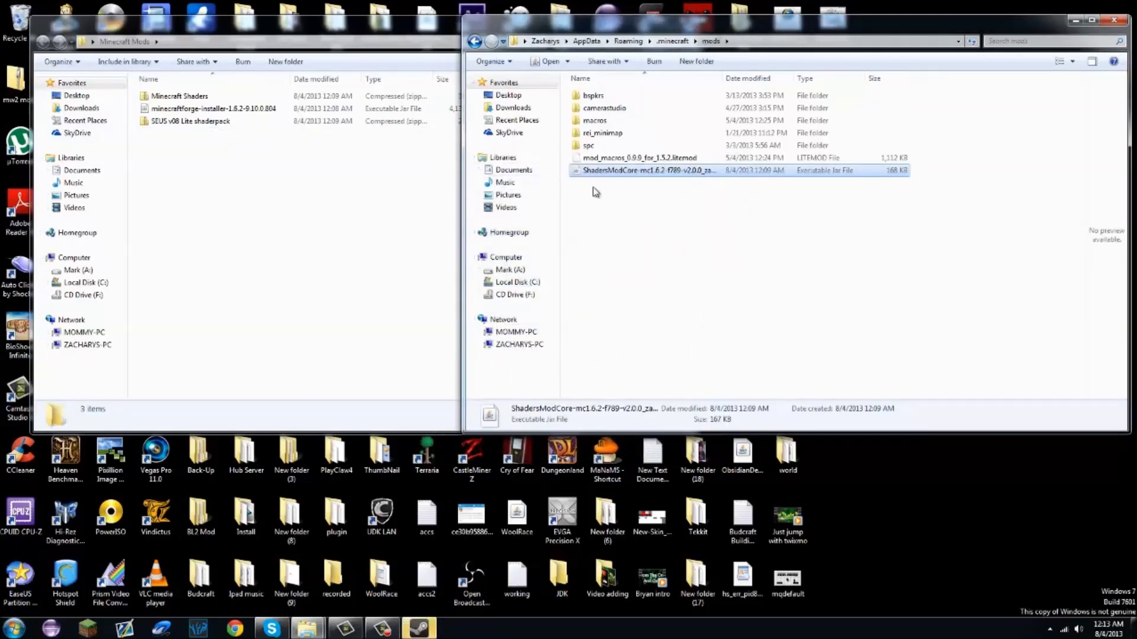
pyautogui.click(687, 264)
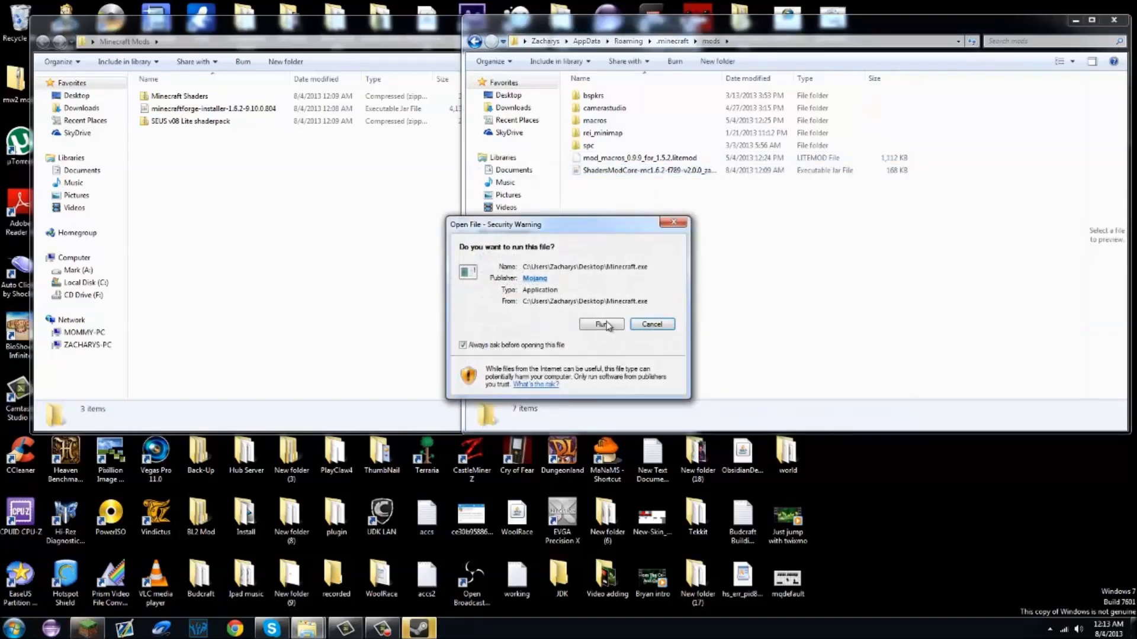
# - Launch Minecraft from the launcher with the current profile set to use version release 1.6.2-Forge9.10.0.804
pyautogui.click(601, 323)
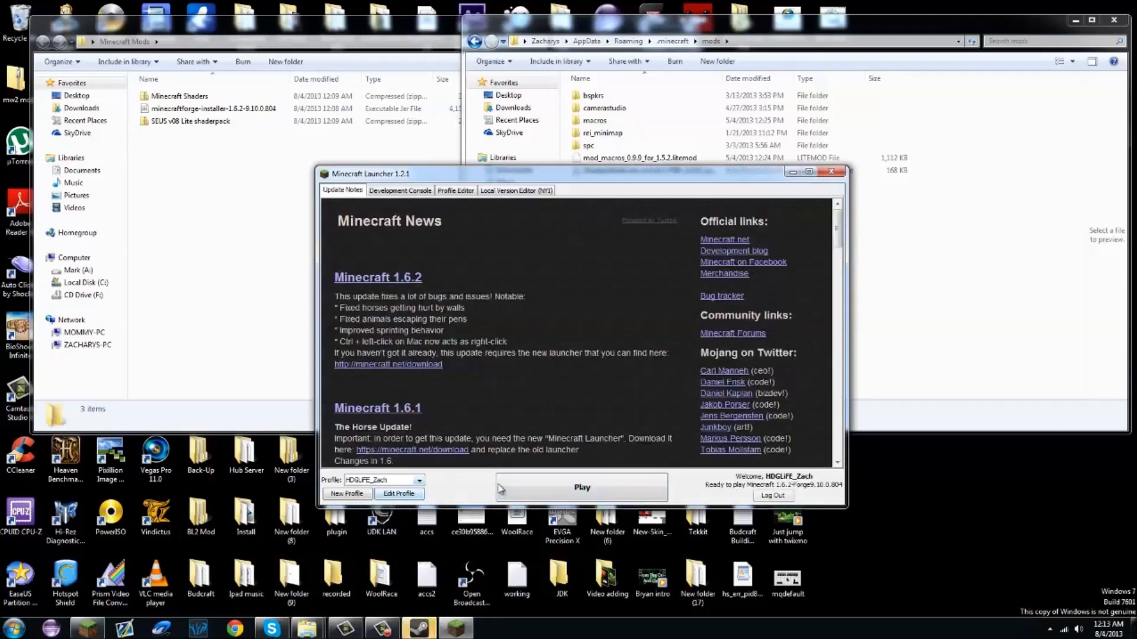
pyautogui.click(419, 481)
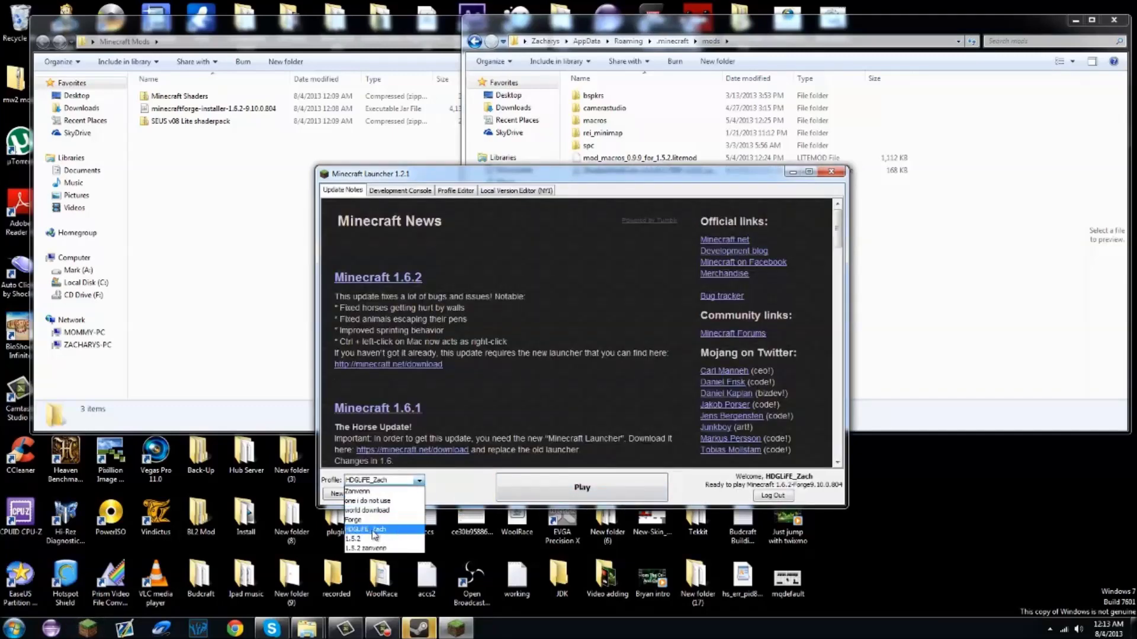
pyautogui.click(374, 533)
pyautogui.click(399, 493)
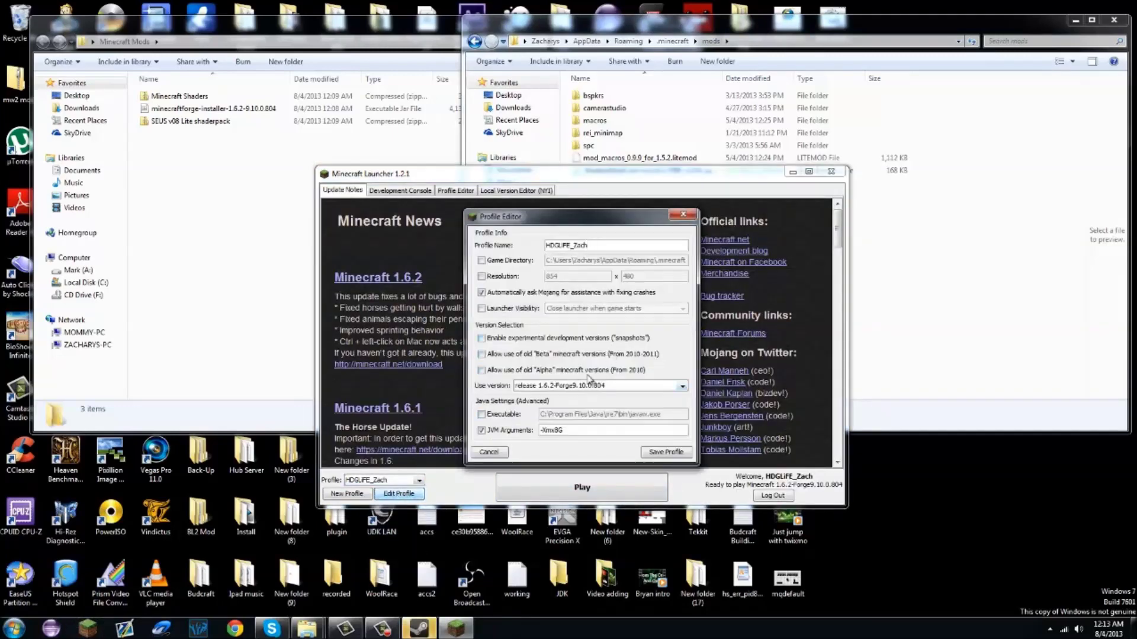
pyautogui.click(566, 385)
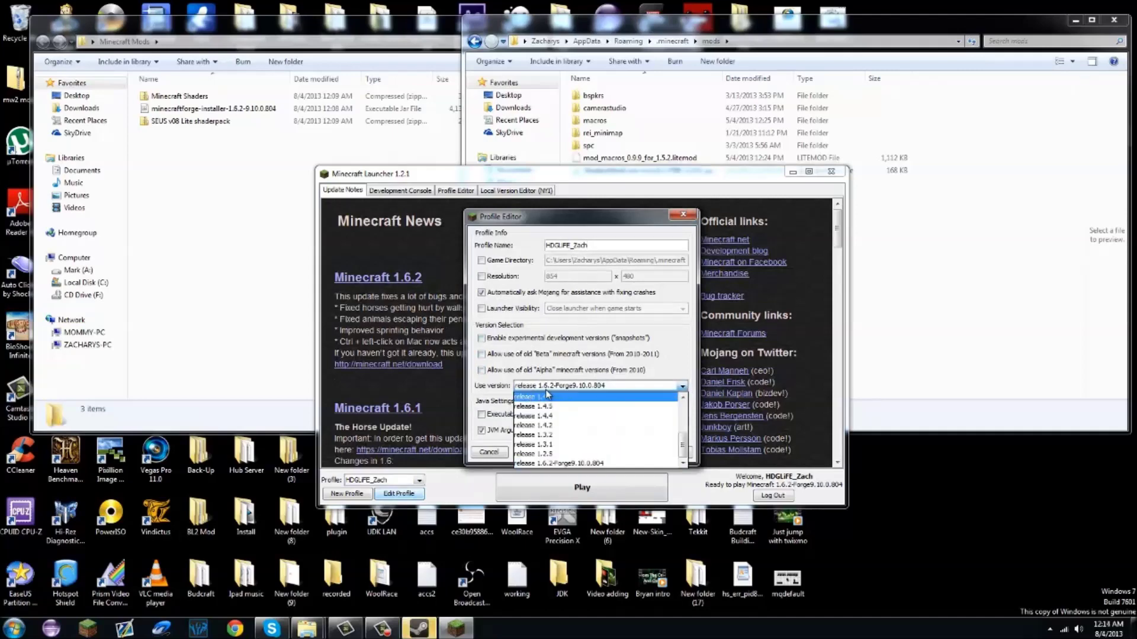
pyautogui.click(567, 464)
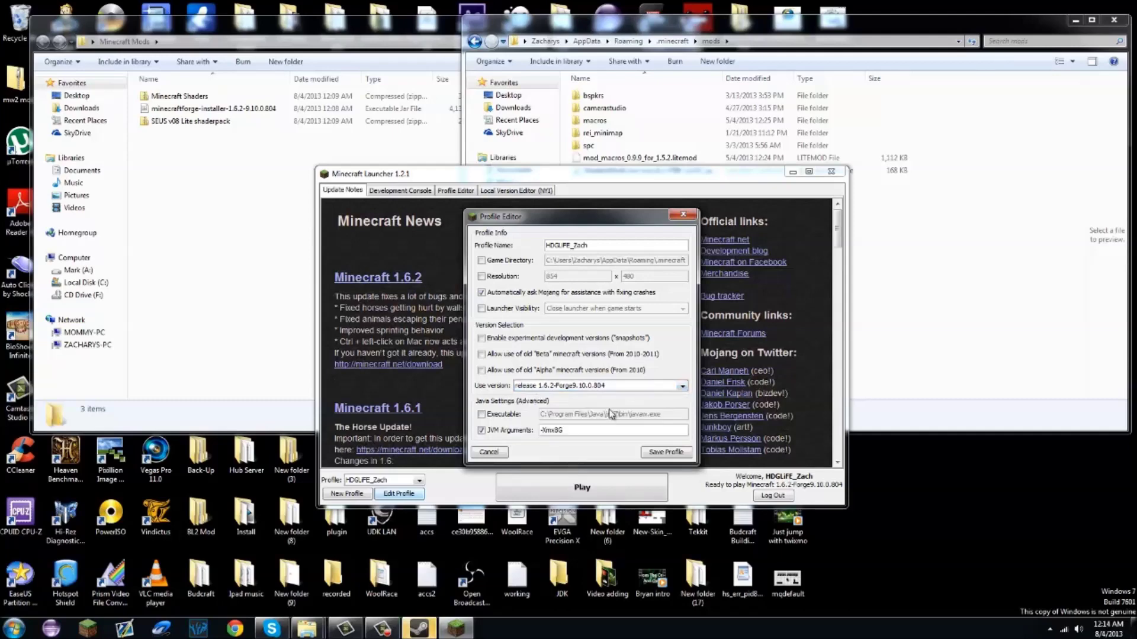
pyautogui.click(667, 452)
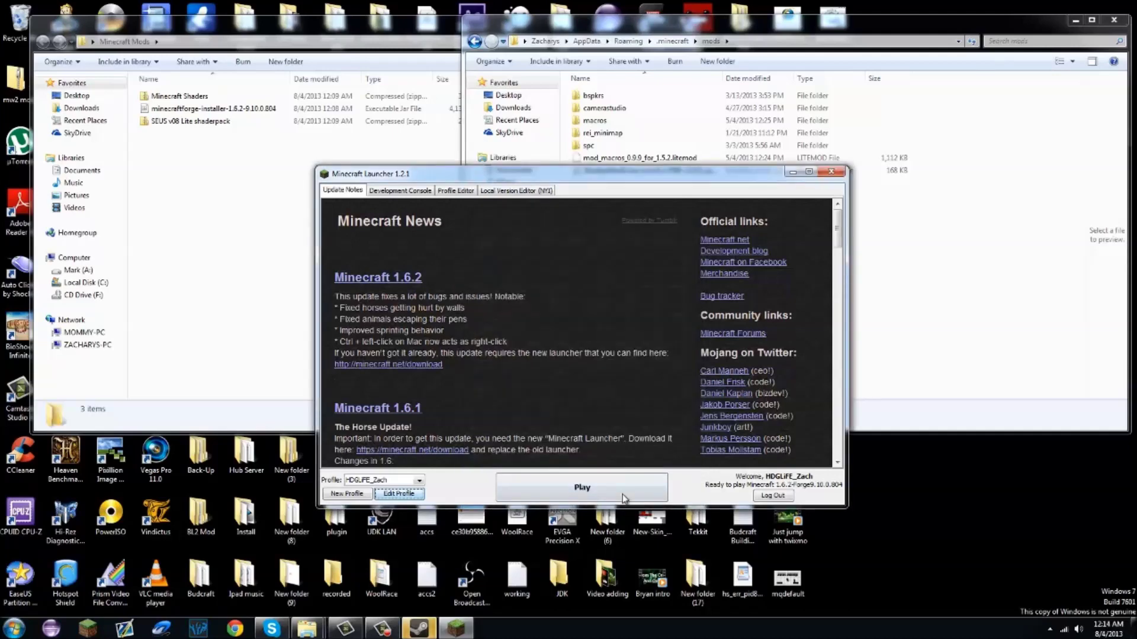
pyautogui.click(625, 498)
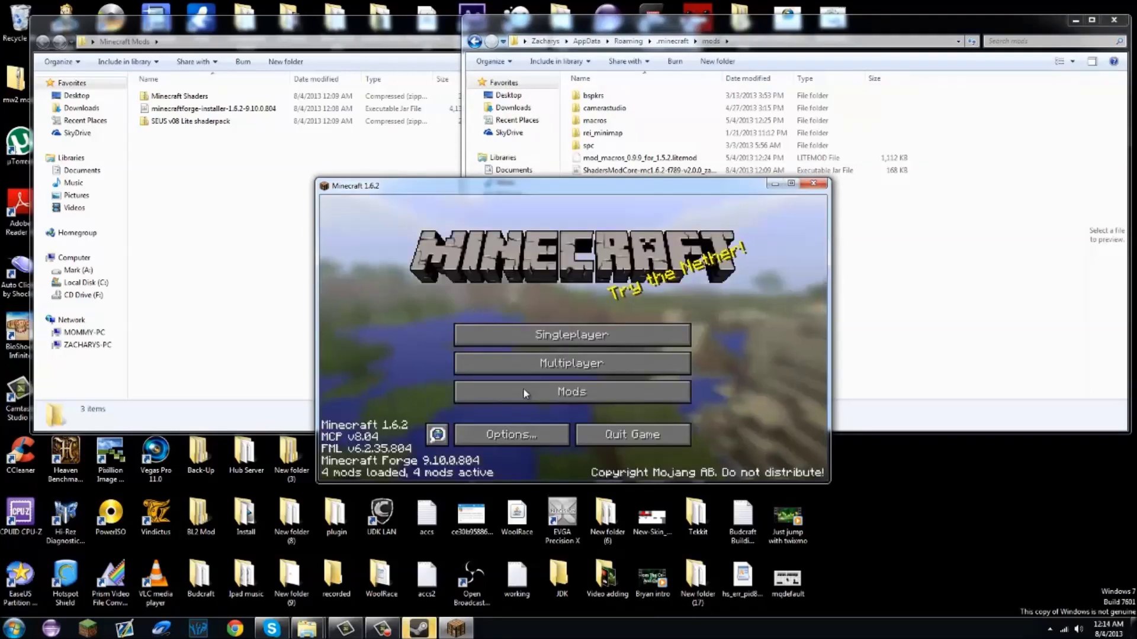
# - Examine the game's mod list, including the details for Minecraft Forge and GLSL Shaders Mod
pyautogui.click(529, 391)
pyautogui.click(388, 254)
pyautogui.click(379, 339)
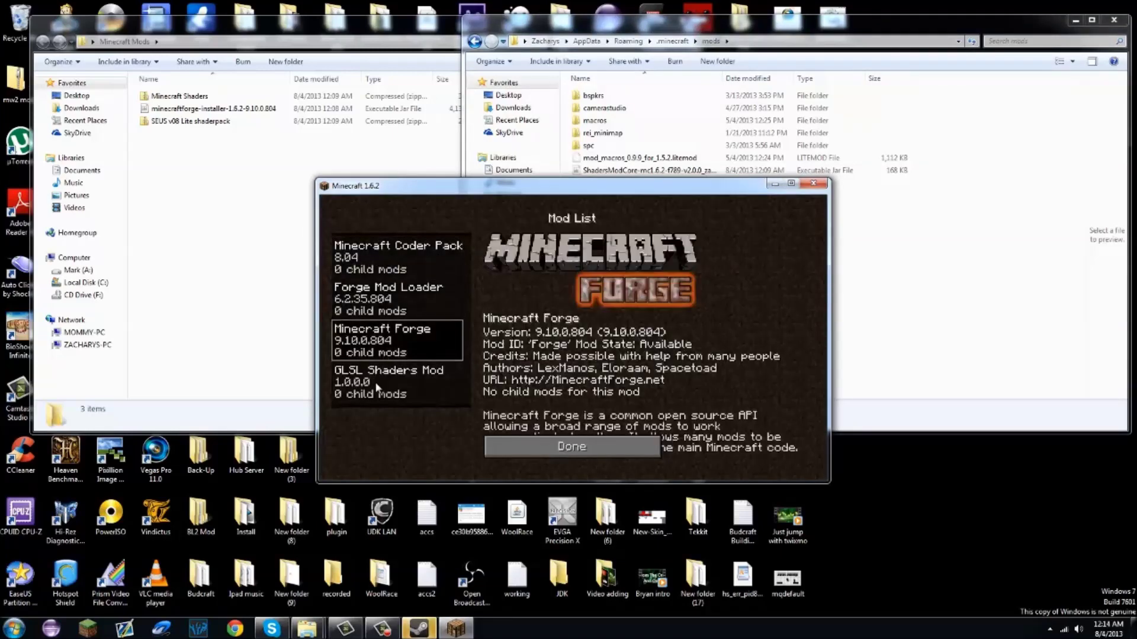
pyautogui.click(370, 379)
pyautogui.click(367, 340)
pyautogui.click(366, 312)
pyautogui.click(360, 384)
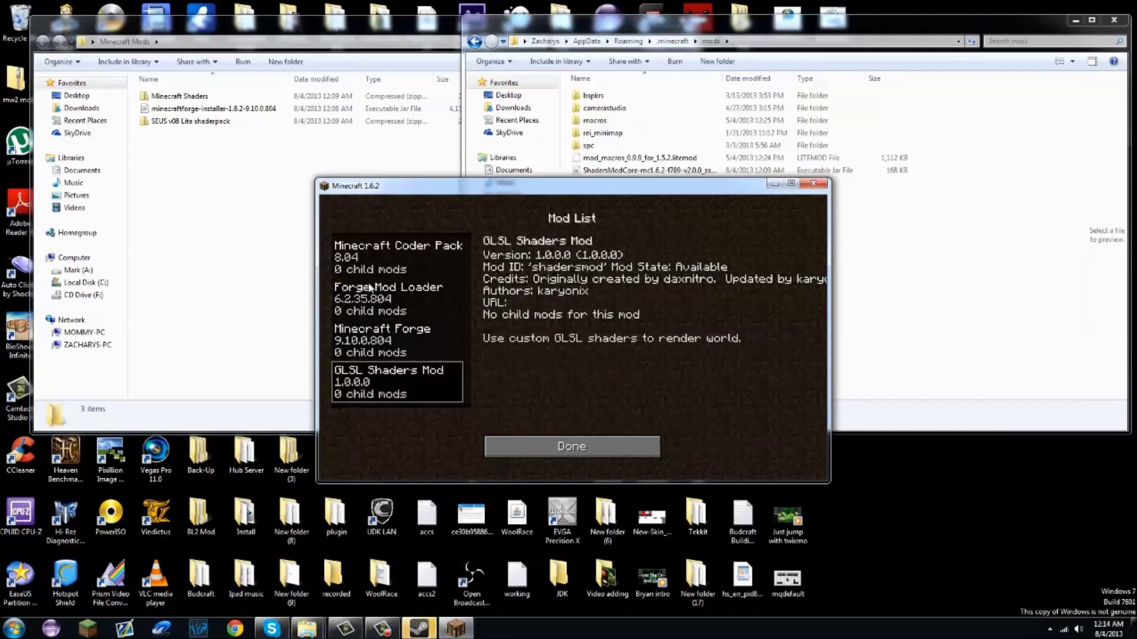
pyautogui.click(557, 448)
# - Open the shaderpacks folder from the game's shader options and place its window beside the Minecraft Mods folder
pyautogui.click(510, 433)
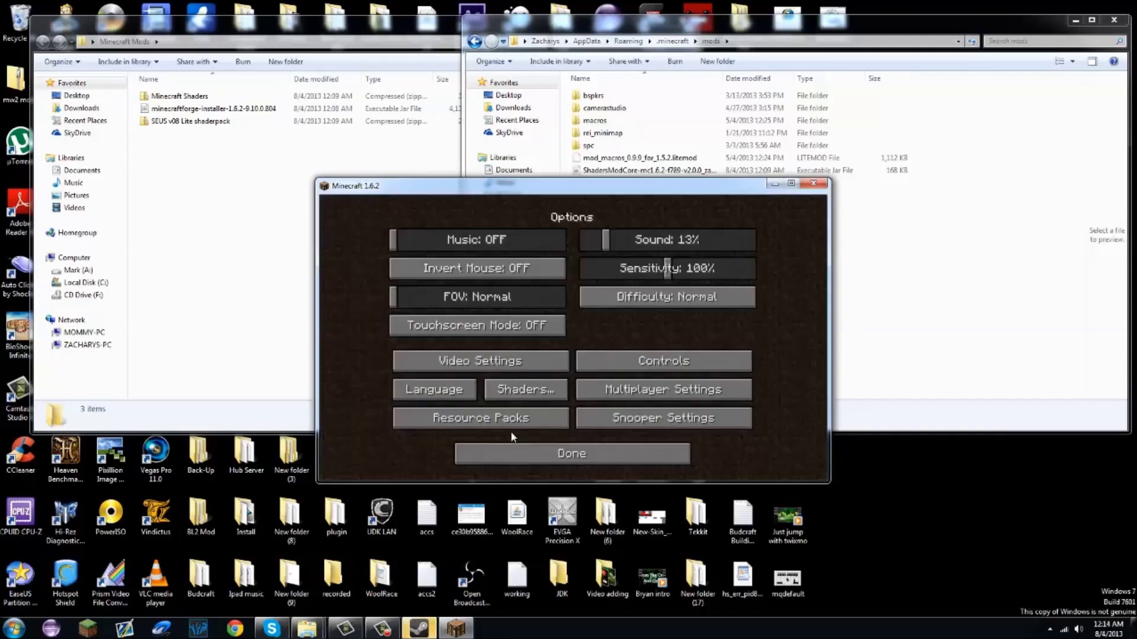
pyautogui.click(516, 389)
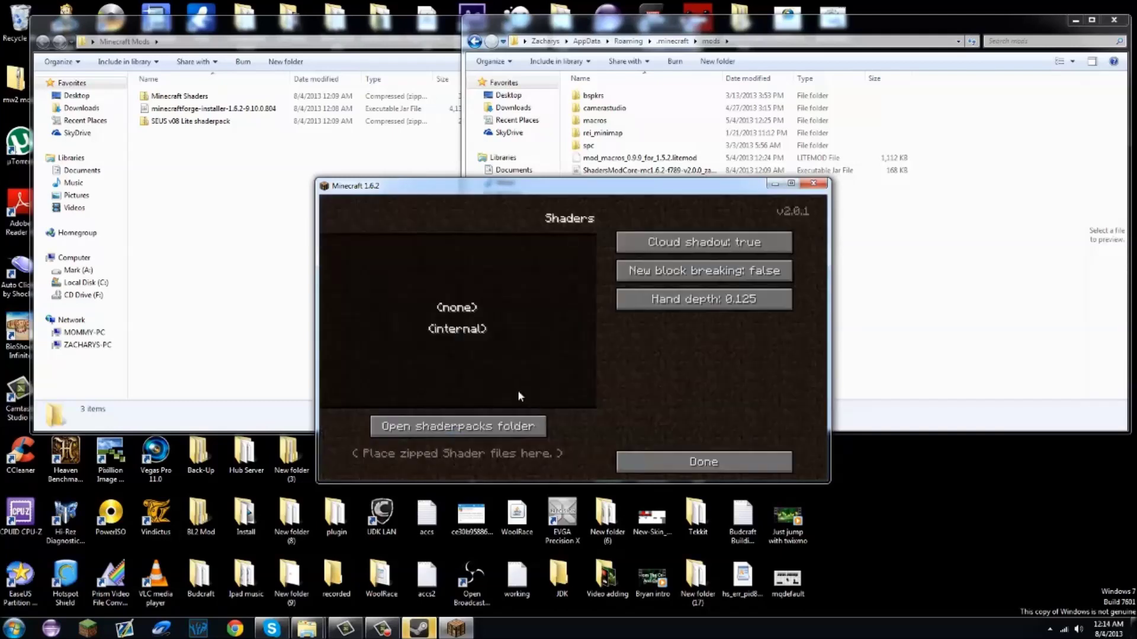
pyautogui.click(498, 430)
pyautogui.moveTo(192, 15); pyautogui.dragTo(563, 49)
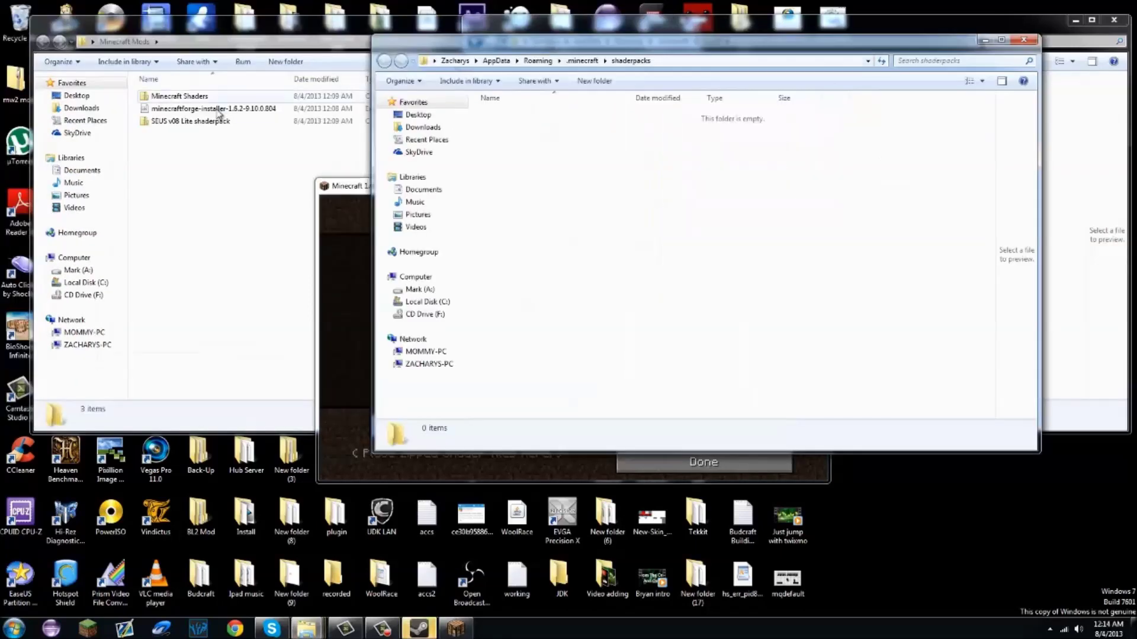
# - Move SEUS v08 Lite shaderpack and Minecraft Shaders from Minecraft Mods into the shaderpacks folder and return to the game
pyautogui.moveTo(179, 126); pyautogui.dragTo(563, 205)
pyautogui.moveTo(156, 96); pyautogui.dragTo(514, 199)
pyautogui.click(357, 380)
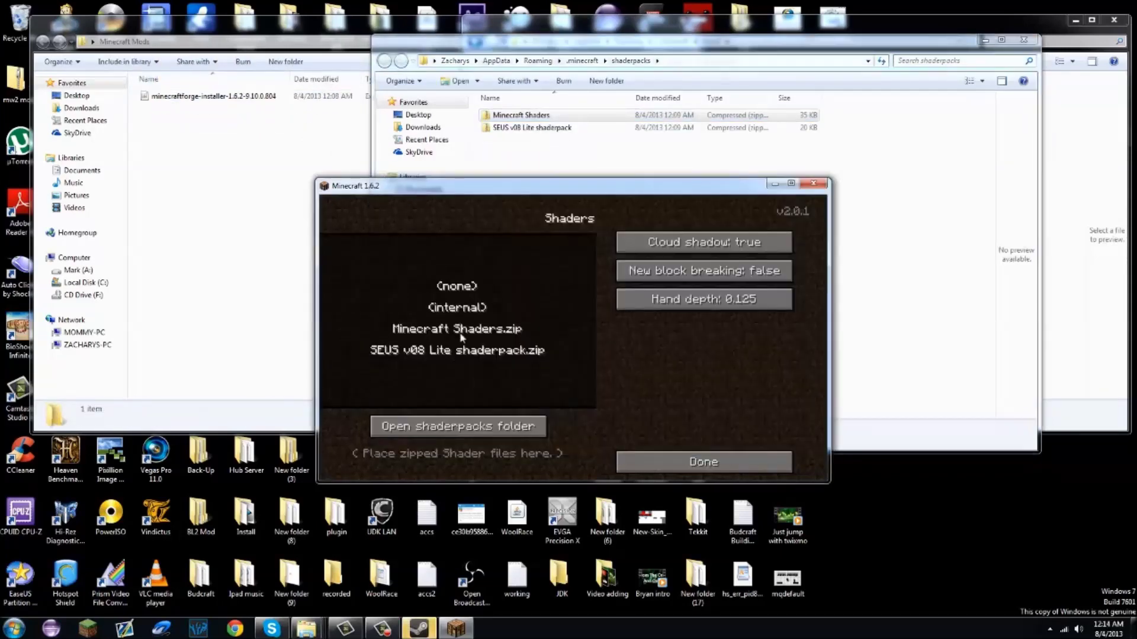
# - Leave the shader options for the title screen and load the first singleplayer world
pyautogui.click(704, 461)
pyautogui.click(602, 456)
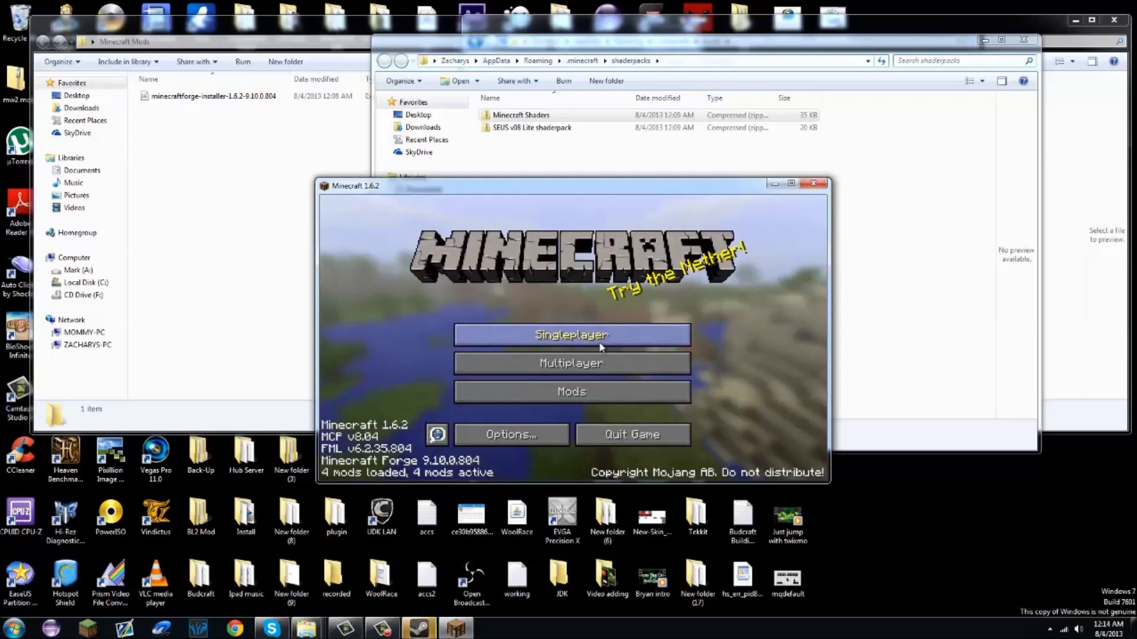
pyautogui.click(609, 334)
pyautogui.click(557, 254)
pyautogui.click(557, 253)
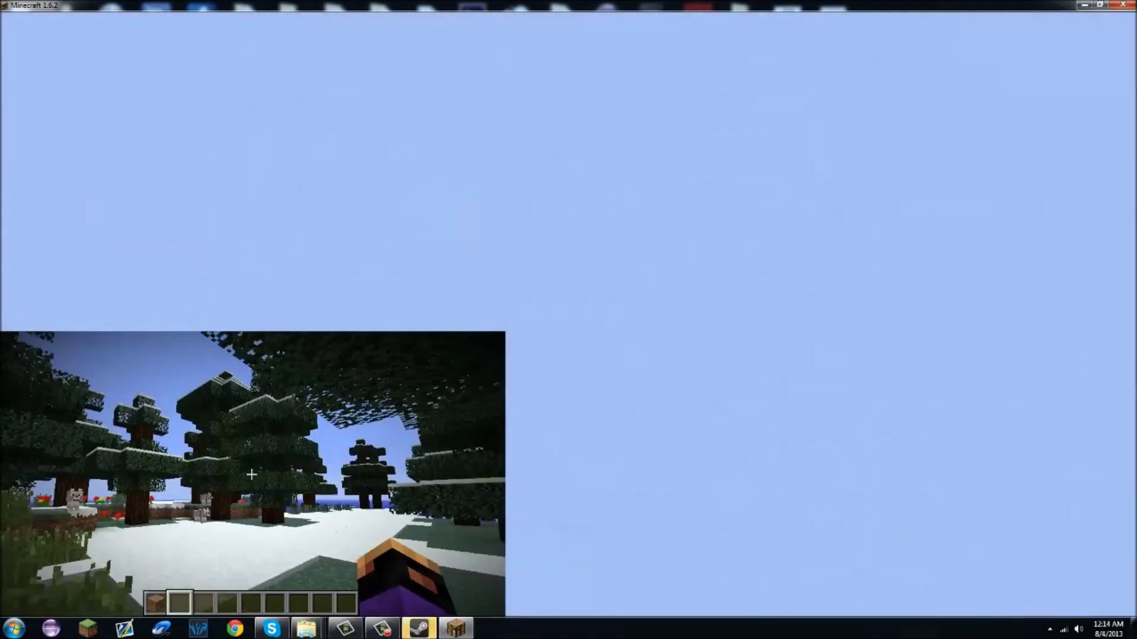
# - Restore and re-maximize the game window so the world fills it, and briefly check the debug information in the world
pyautogui.press('Escape')
pyautogui.click(1101, 6)
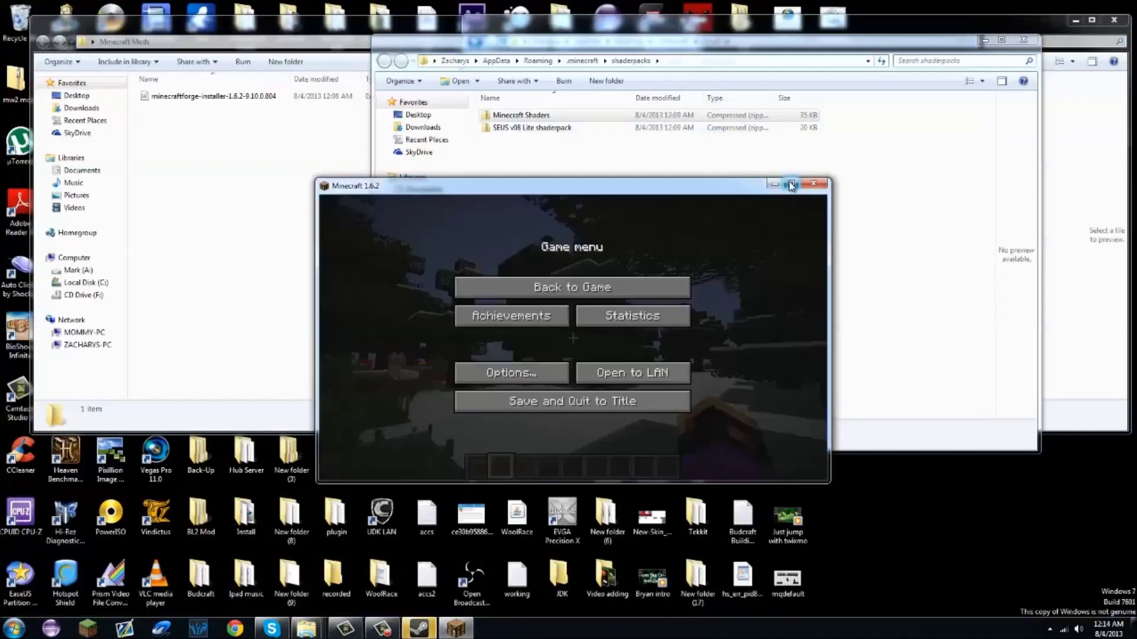
pyautogui.click(792, 184)
pyautogui.press('Escape')
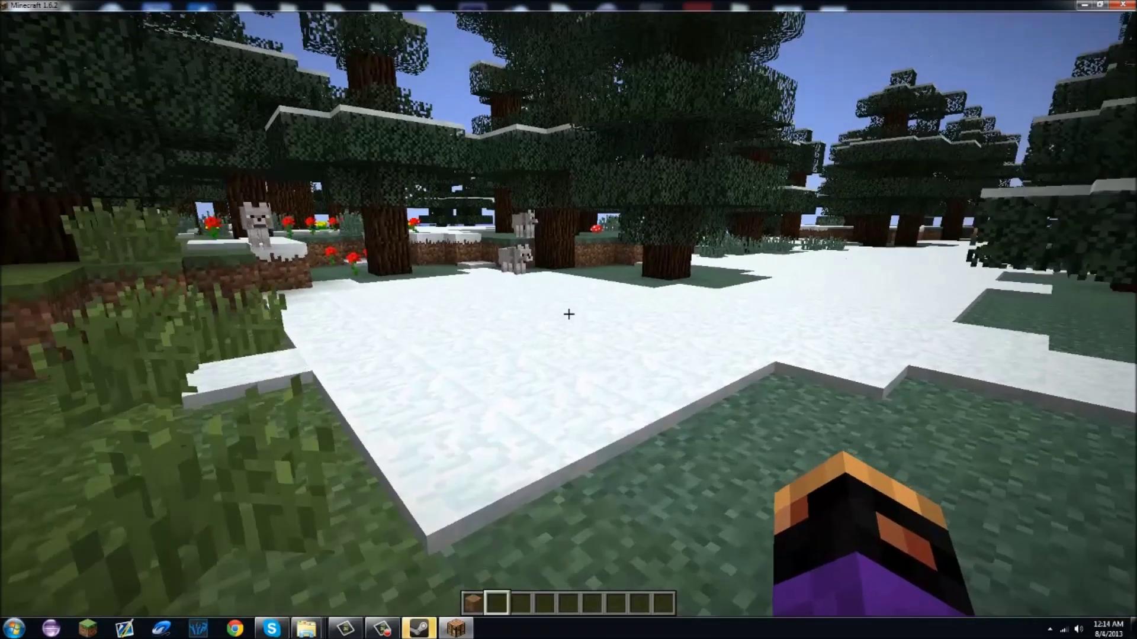
pyautogui.press('F3')
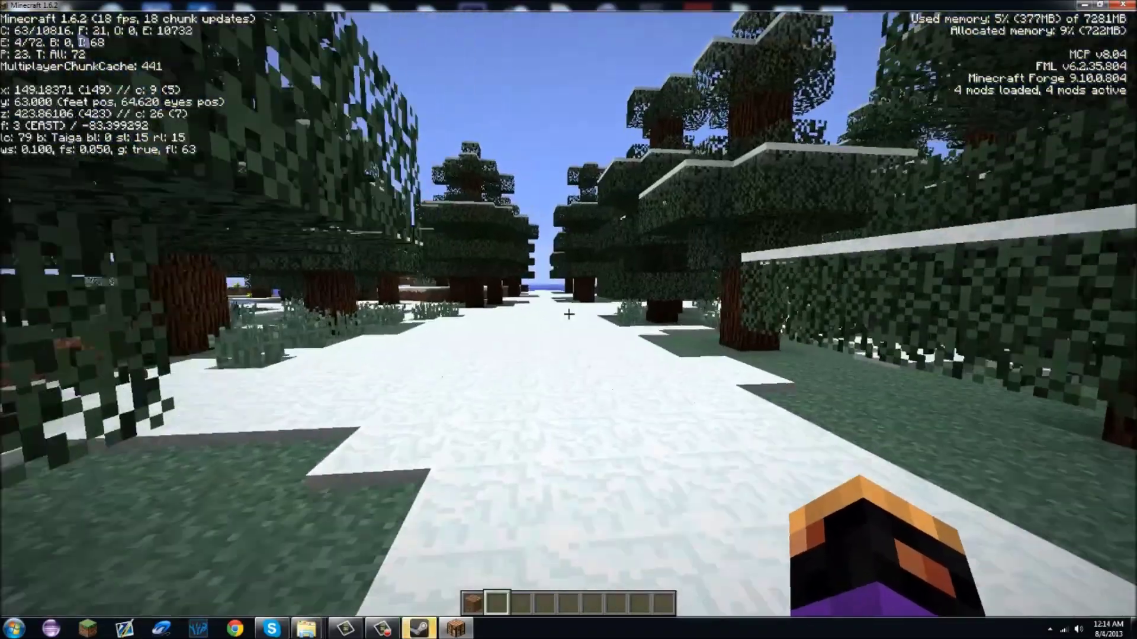
pyautogui.press('F3')
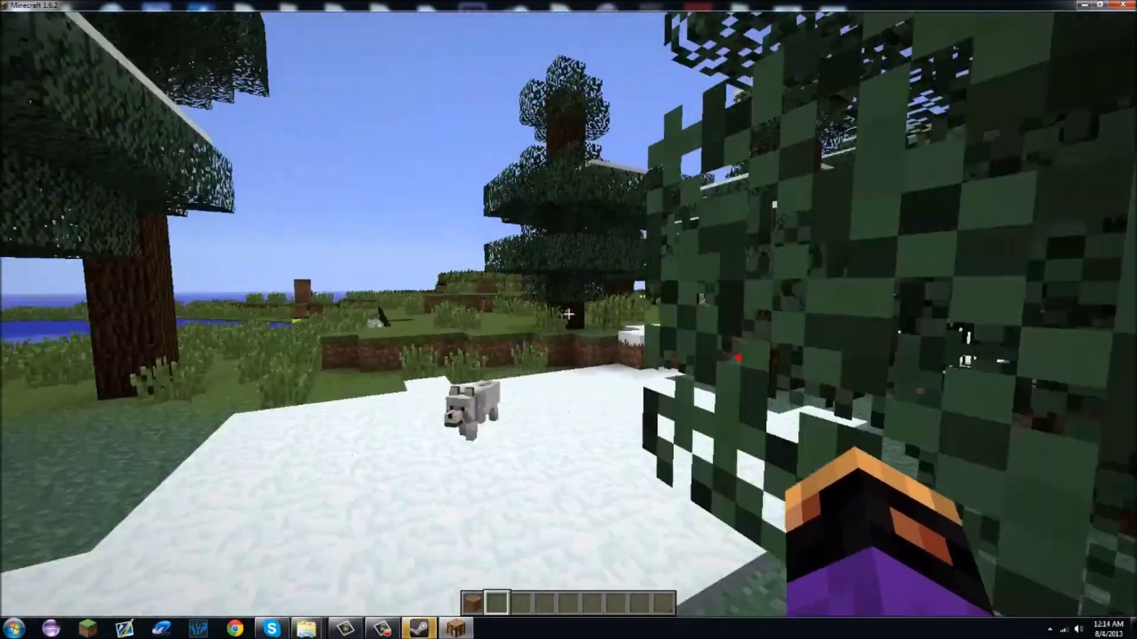
# - Select Minecraft Shaders.zip as the shader pack in the game's shader options and return to the world
pyautogui.press('Escape')
pyautogui.press('Escape')
pyautogui.press('Escape')
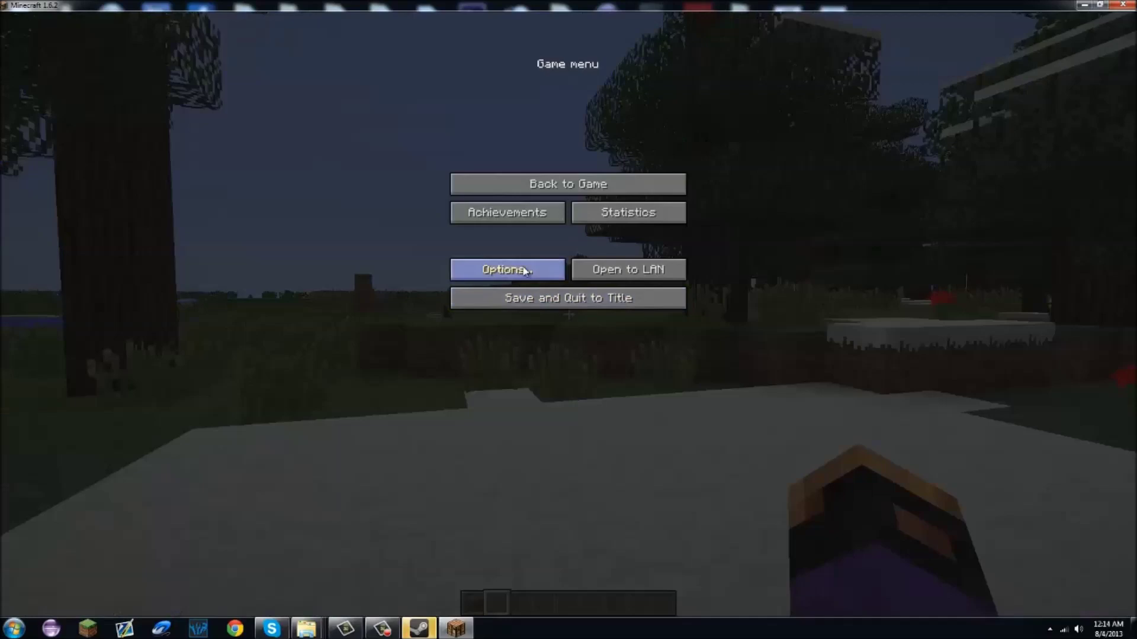
pyautogui.click(522, 271)
pyautogui.click(527, 260)
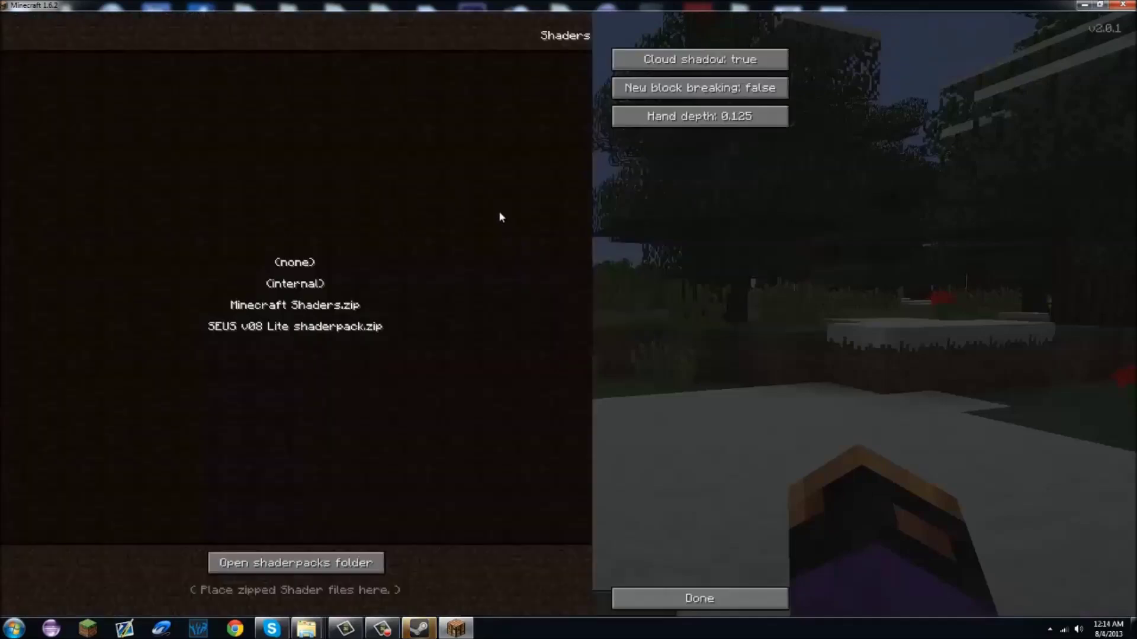
pyautogui.click(299, 310)
pyautogui.press('Escape')
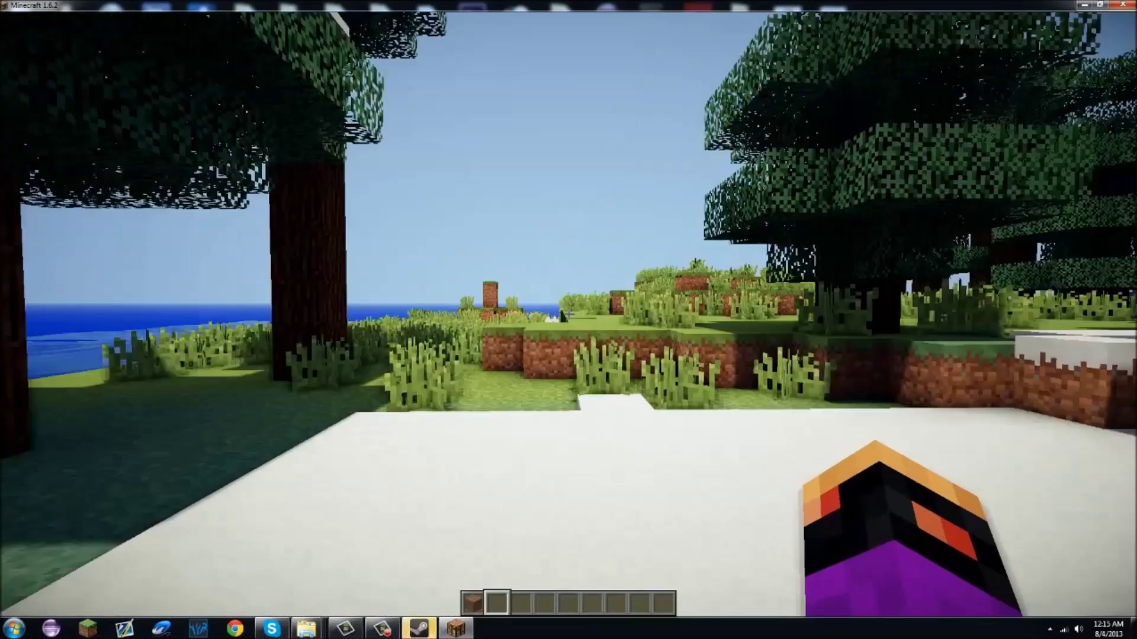
# - Walk along the grassy shore and through the snowy forest to examine the water, sun and shadows with Minecraft Shaders
pyautogui.press('w')
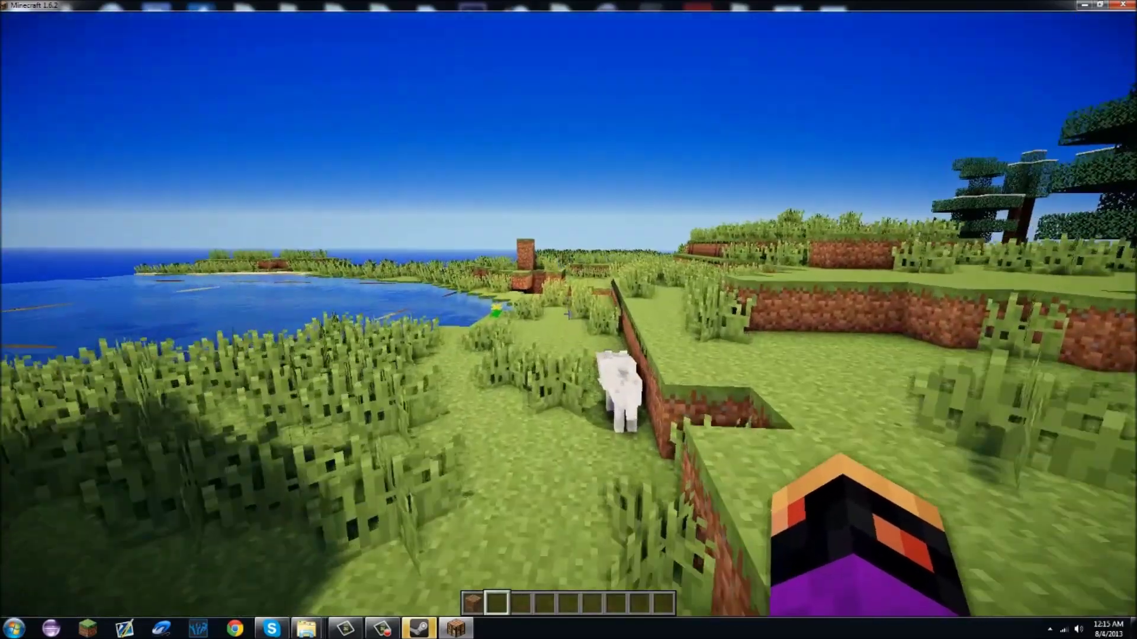
pyautogui.press('w')
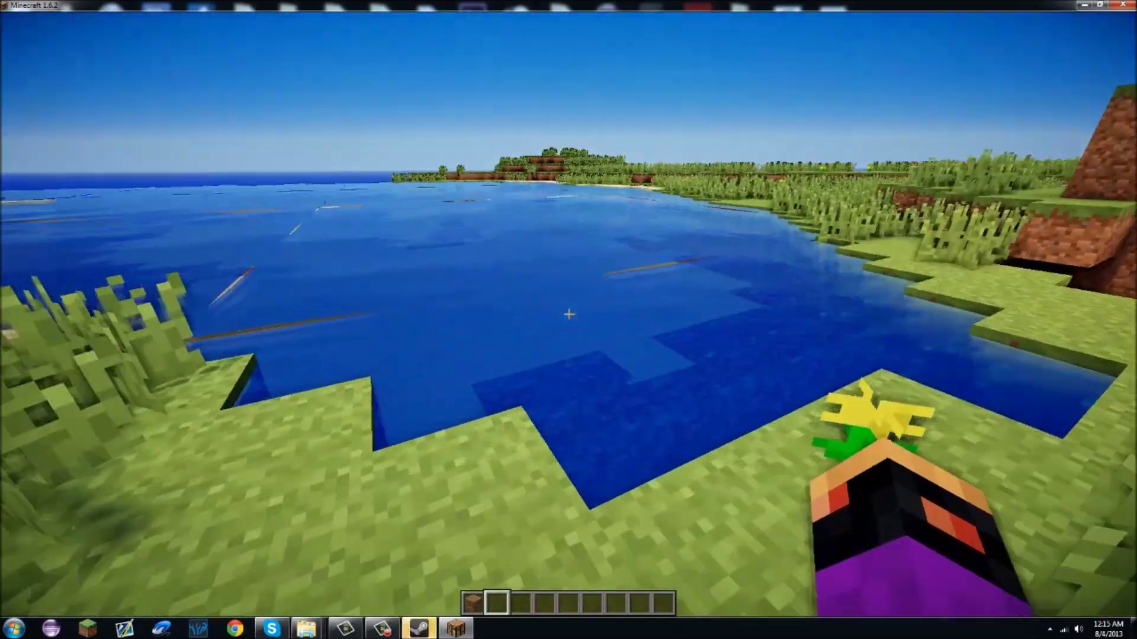
pyautogui.press('w')
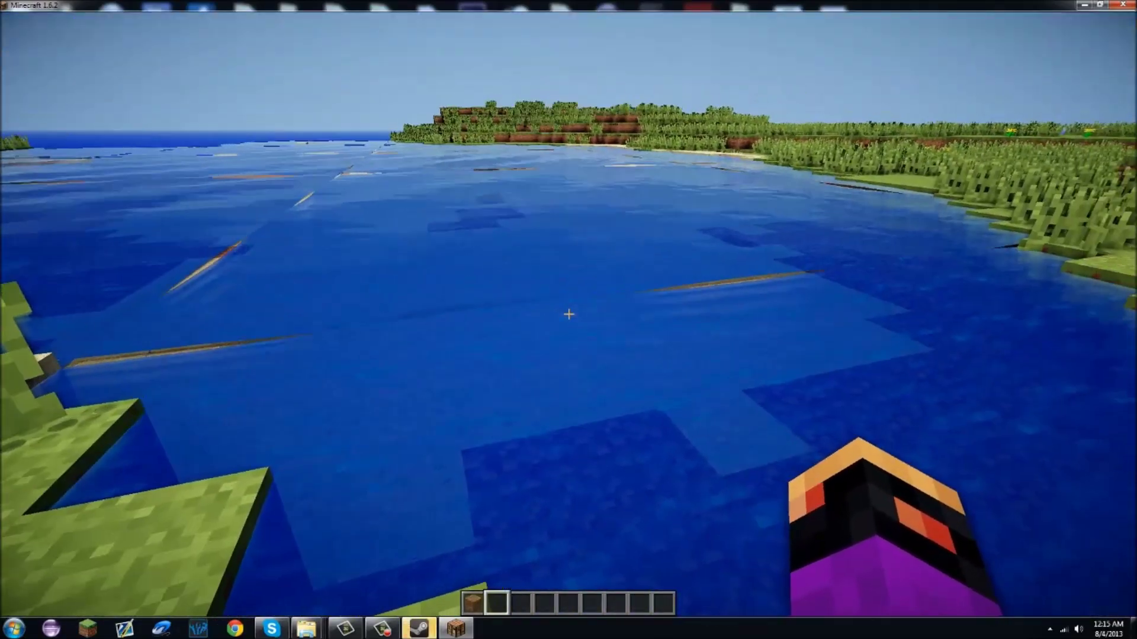
pyautogui.press('w')
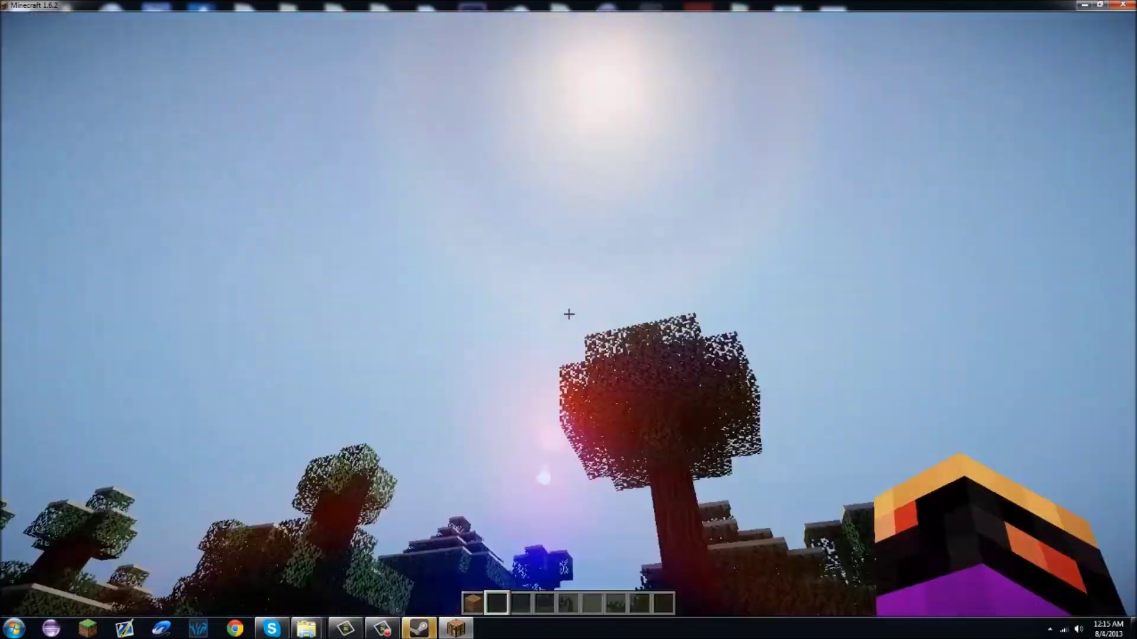
pyautogui.press('w')
pyautogui.press('w')
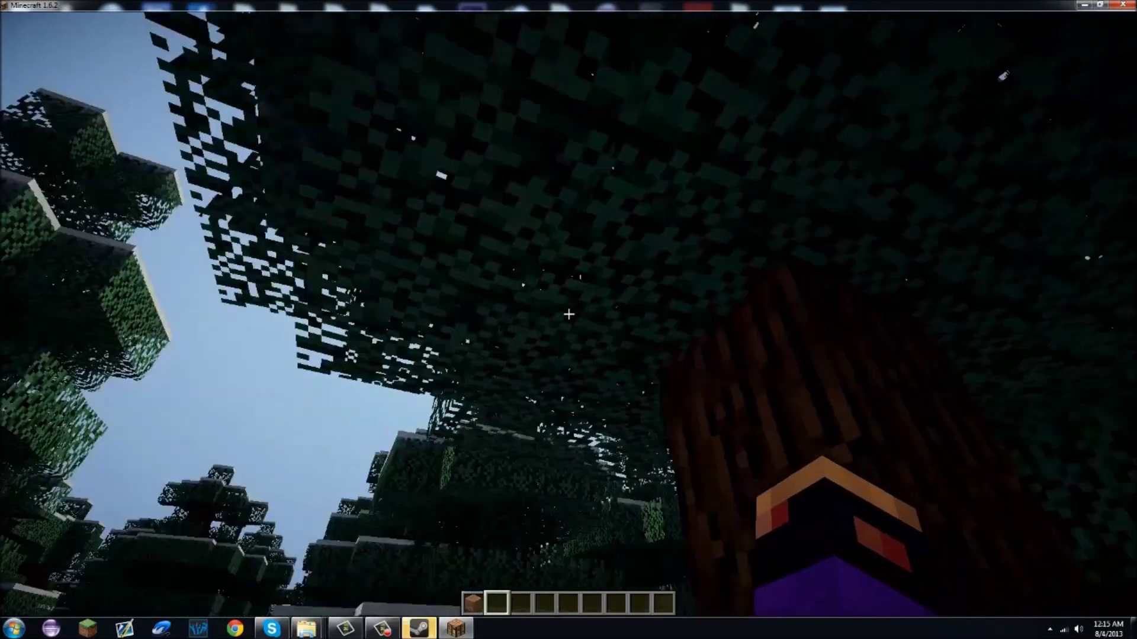
pyautogui.press('w')
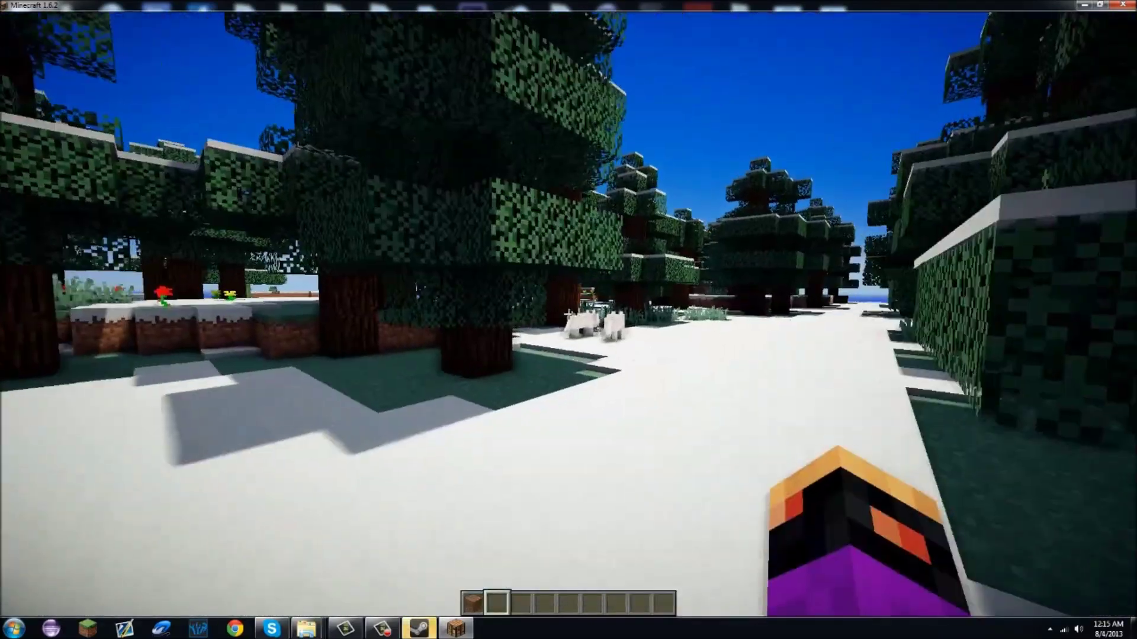
pyautogui.press('w')
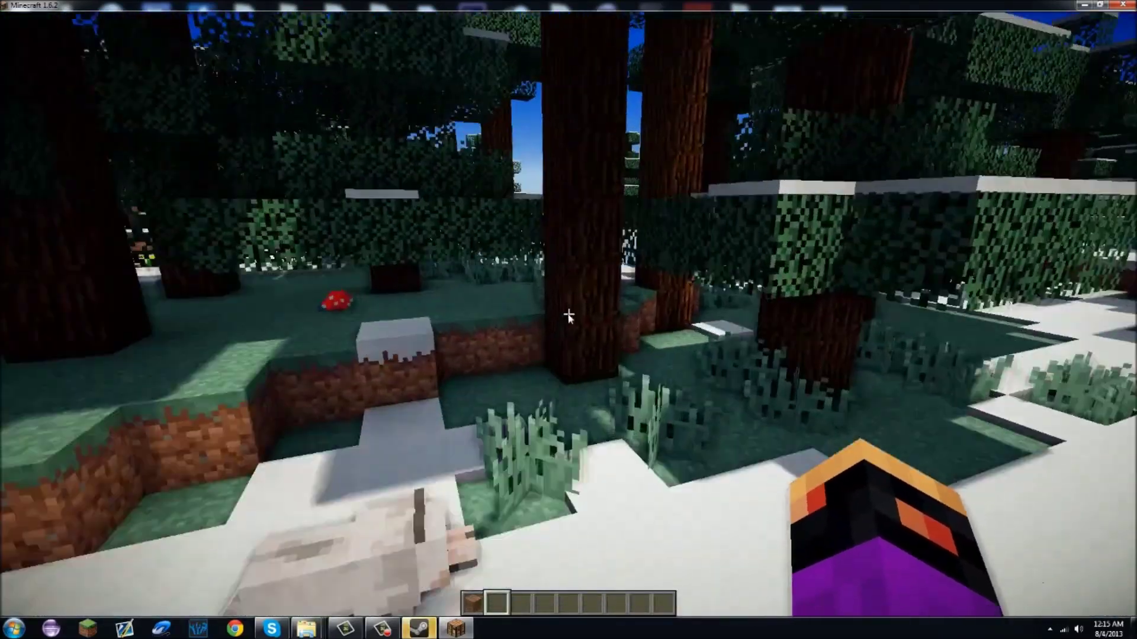
# - Switch the shader pack to SEUS v08 Lite shaderpack.zip and return to the world
pyautogui.press('Escape')
pyautogui.click(525, 265)
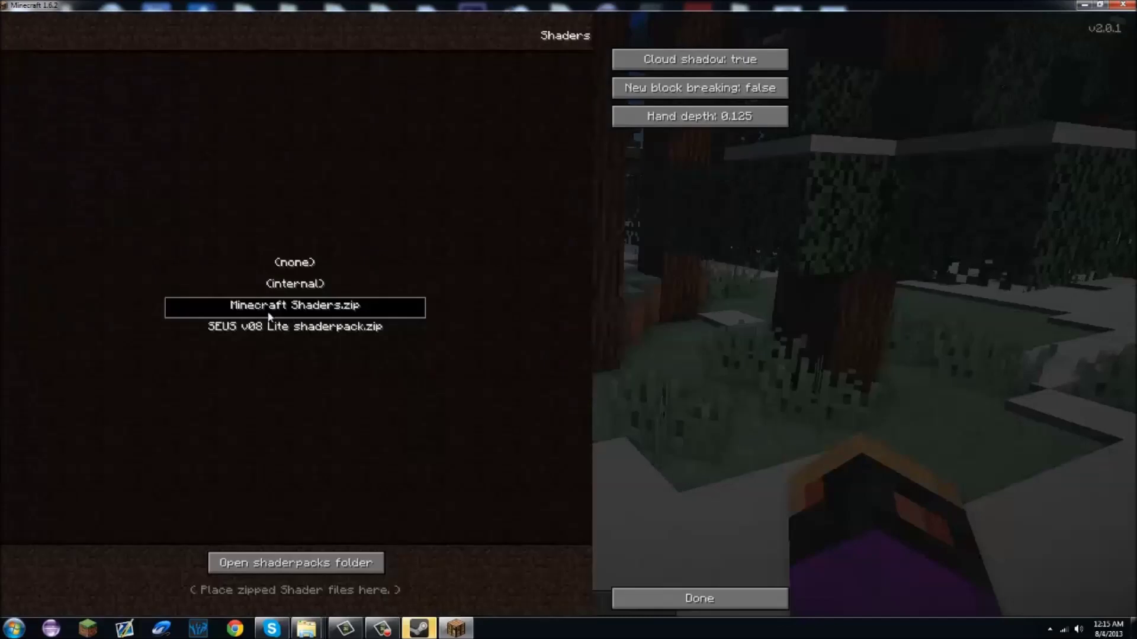
pyautogui.click(261, 327)
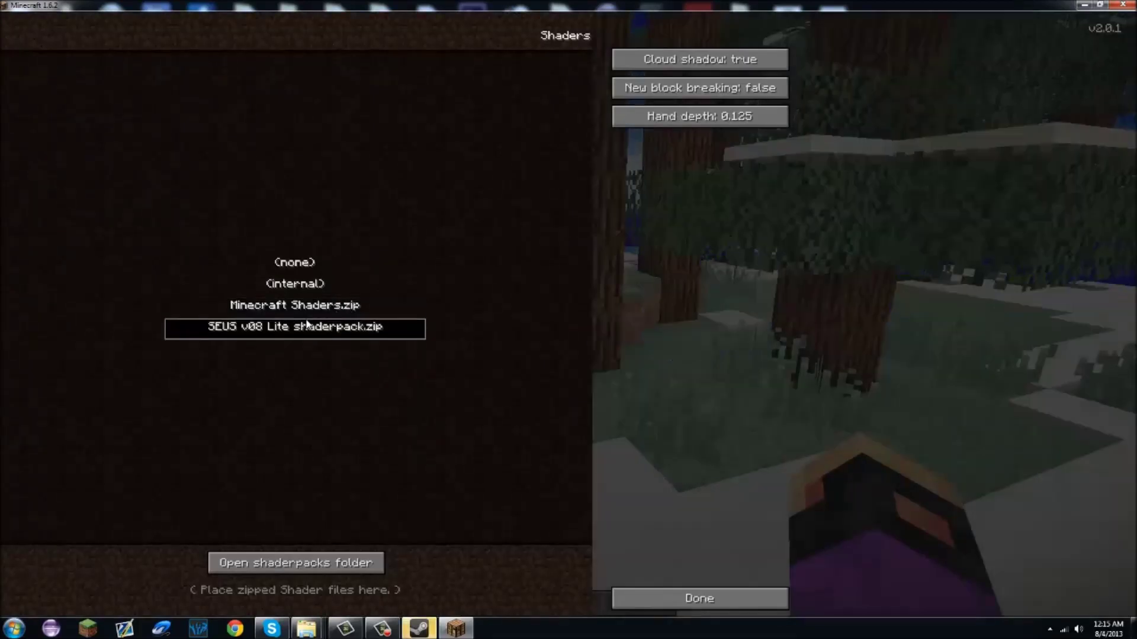
pyautogui.press('Escape')
# - Walk through the forest and across the frozen lake to examine the water, ice and shadows with the SEUS v08 Lite shaders
pyautogui.press('w')
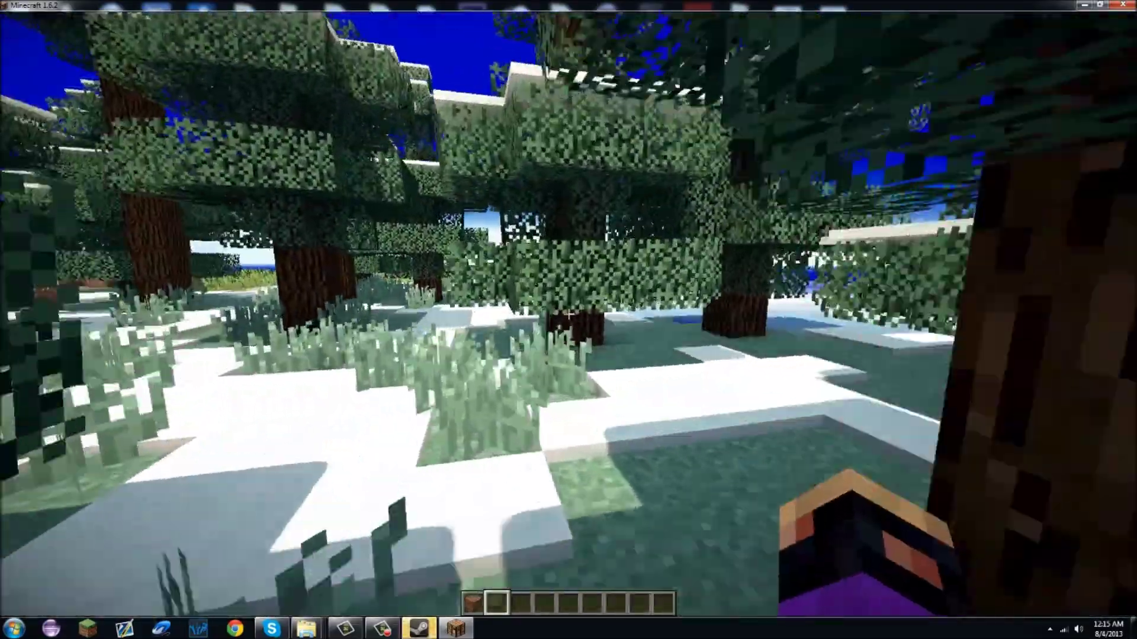
pyautogui.press('w')
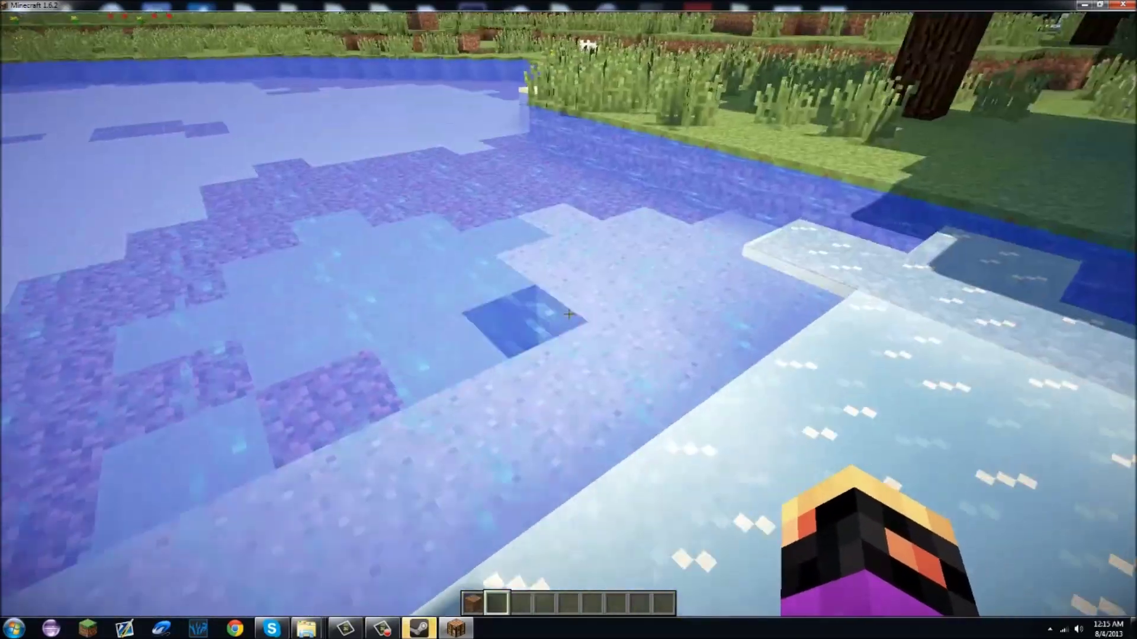
pyautogui.press('w')
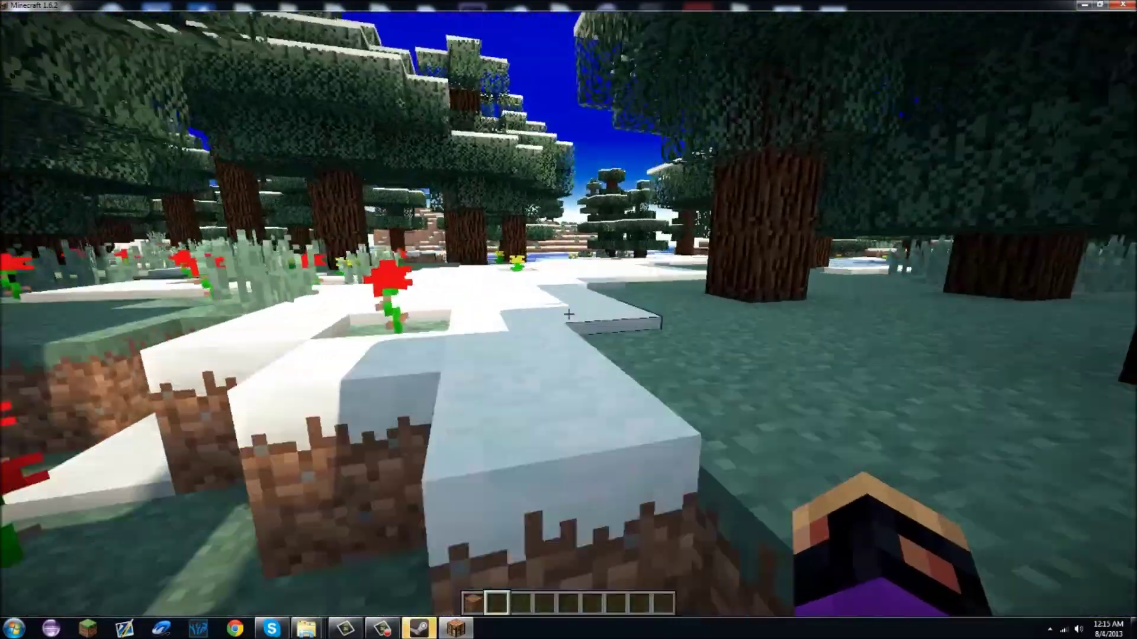
pyautogui.press('w')
pyautogui.press('space')
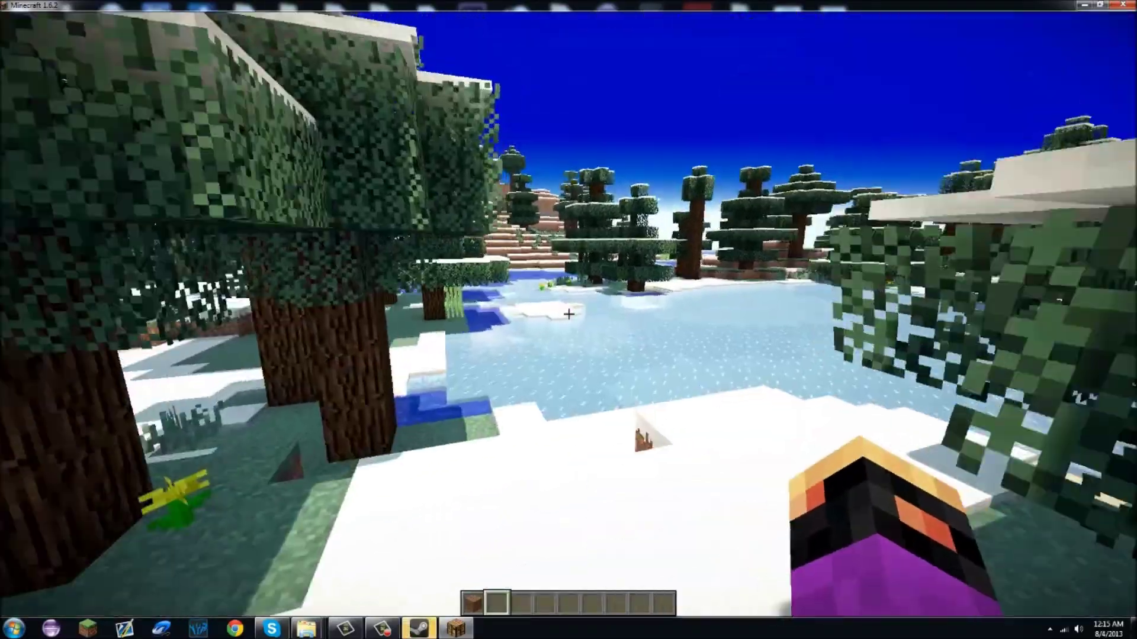
pyautogui.press('w')
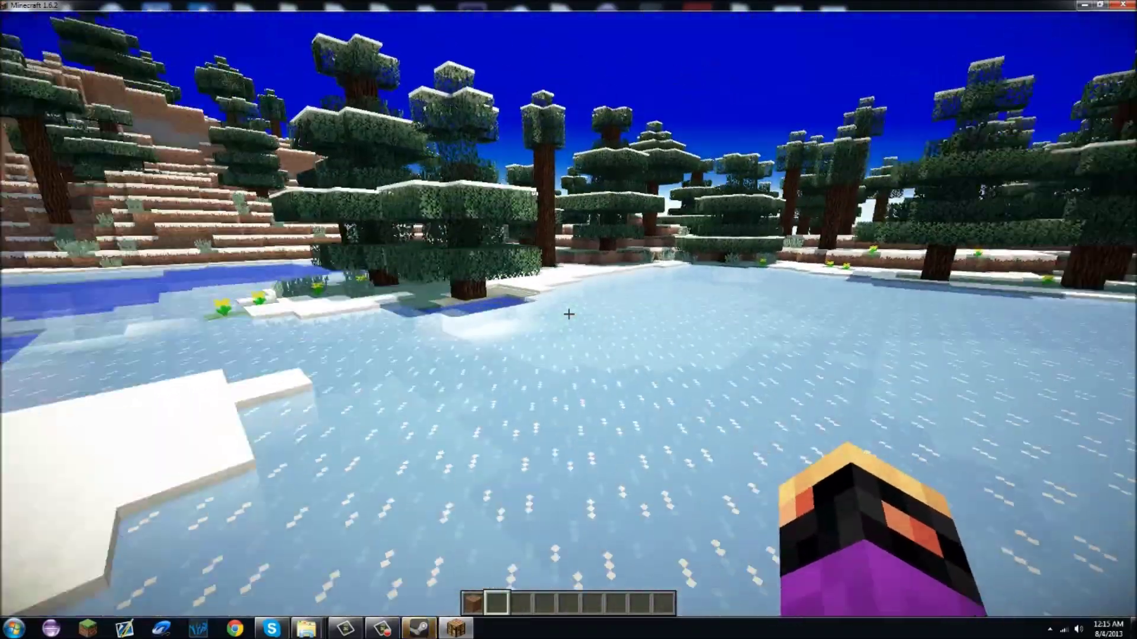
pyautogui.press('w')
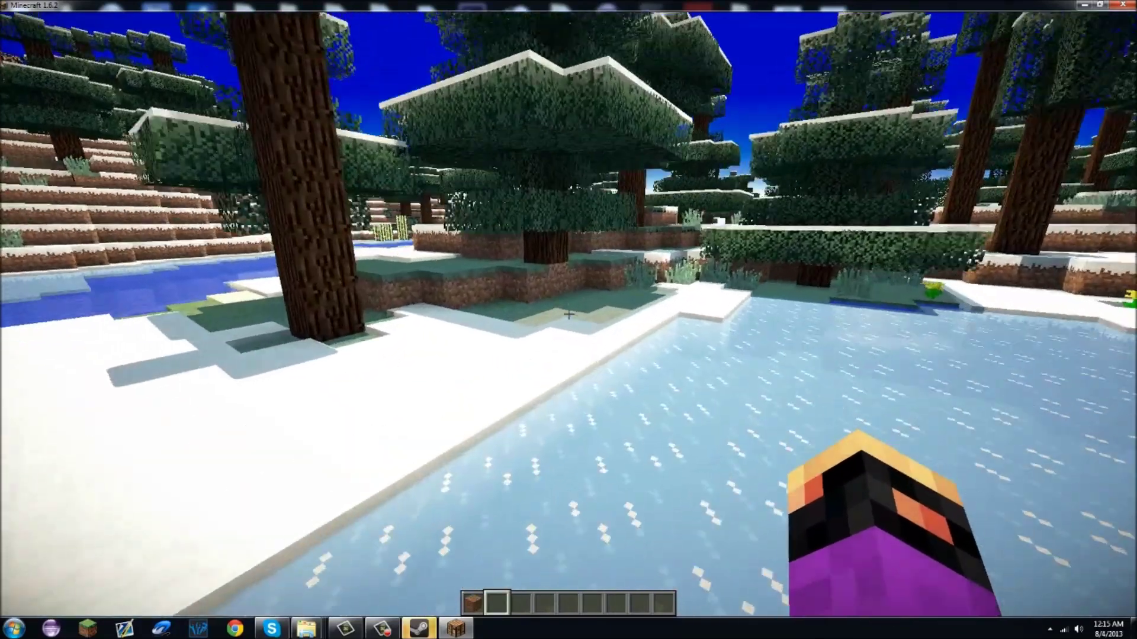
# - Check the video settings in the game options and return to the world
pyautogui.press('Escape')
pyautogui.click(461, 274)
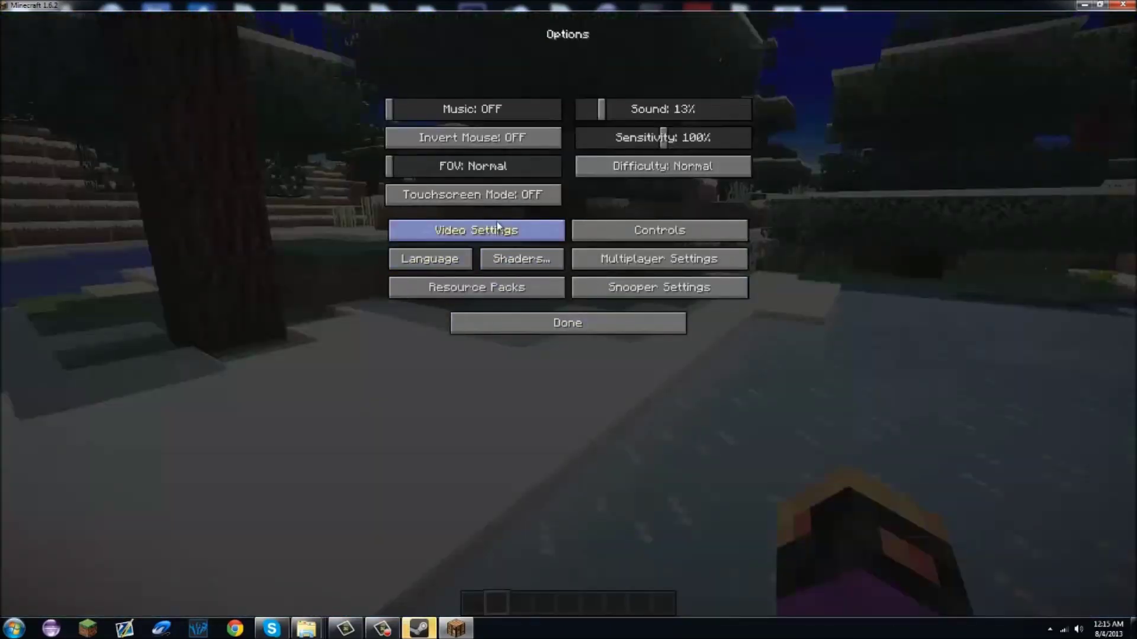
pyautogui.click(496, 232)
pyautogui.press('Escape')
pyautogui.press('w')
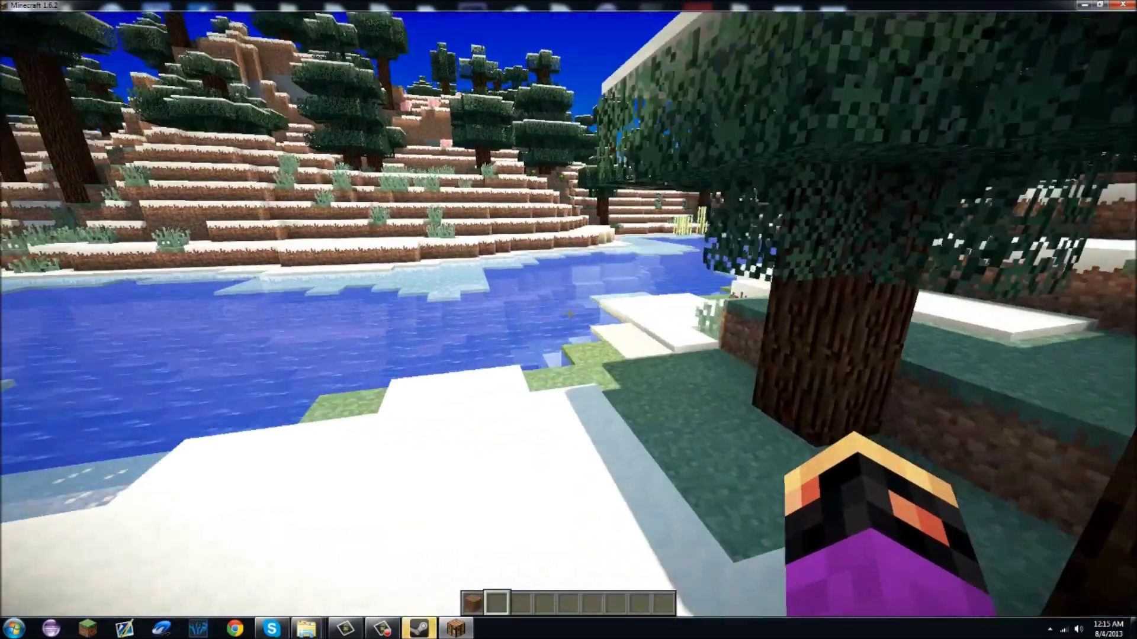
# - Switch the shader pack back to Minecraft Shaders.zip and return to the world
pyautogui.press('Escape')
pyautogui.click(545, 273)
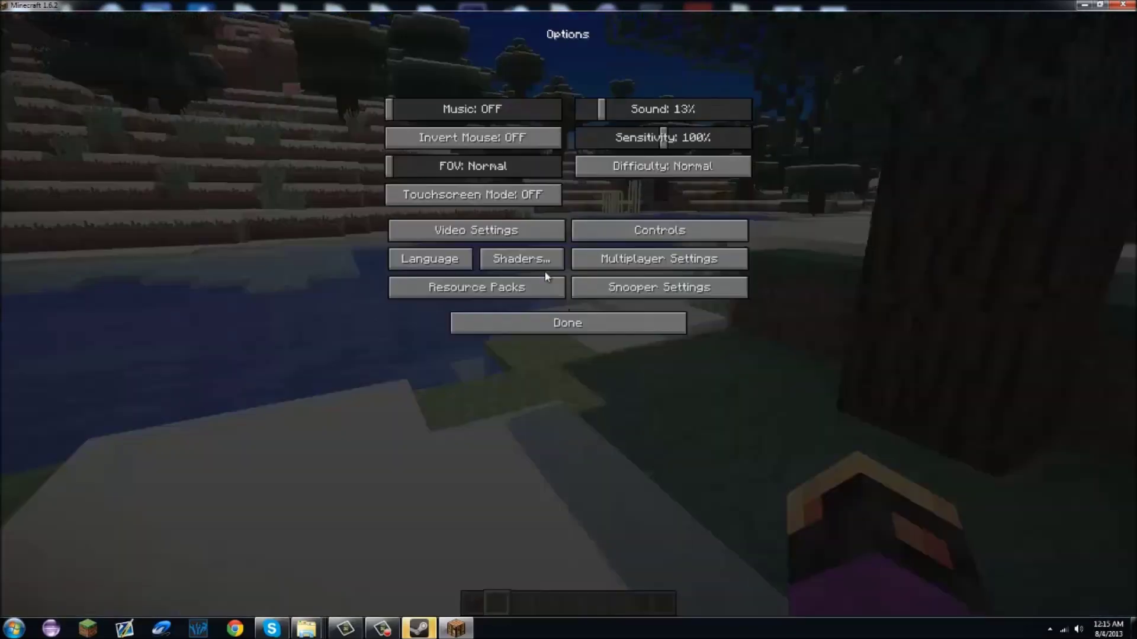
pyautogui.click(546, 264)
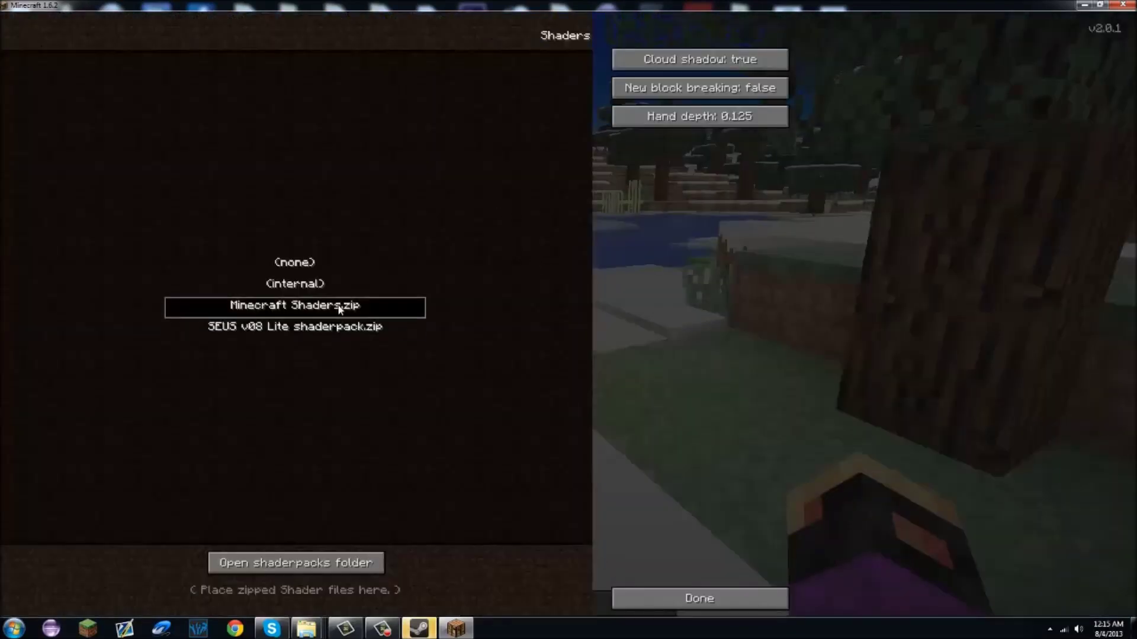
pyautogui.click(705, 601)
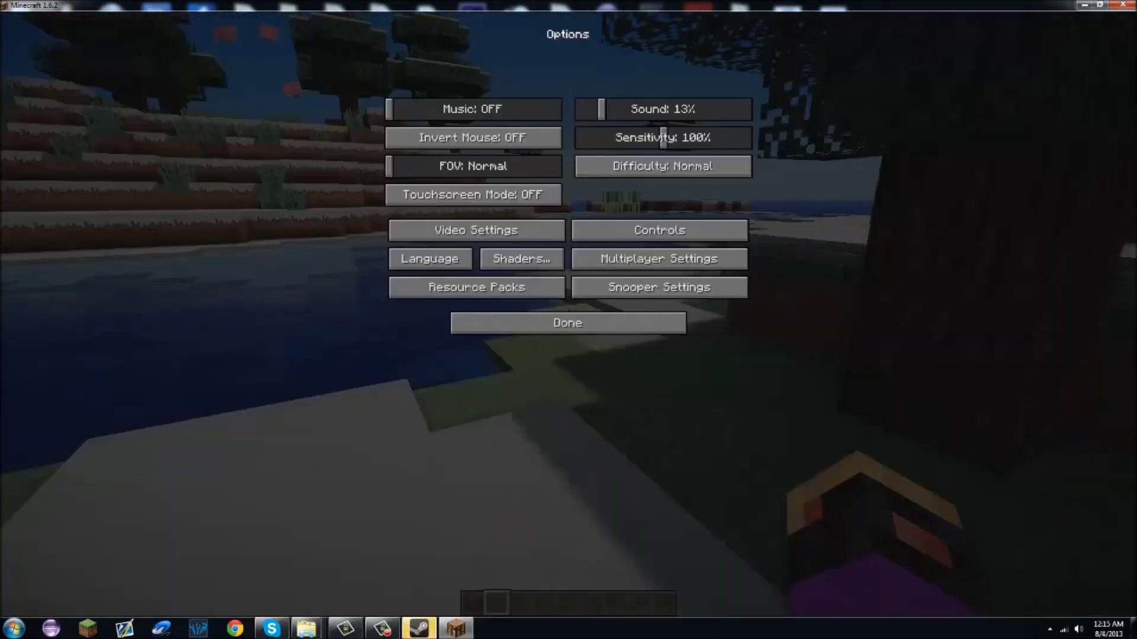
pyautogui.press('Escape')
# - Walk along the icy lakeshore to examine the water, ice and tree shadows with Minecraft Shaders, and pause the game
pyautogui.press('w')
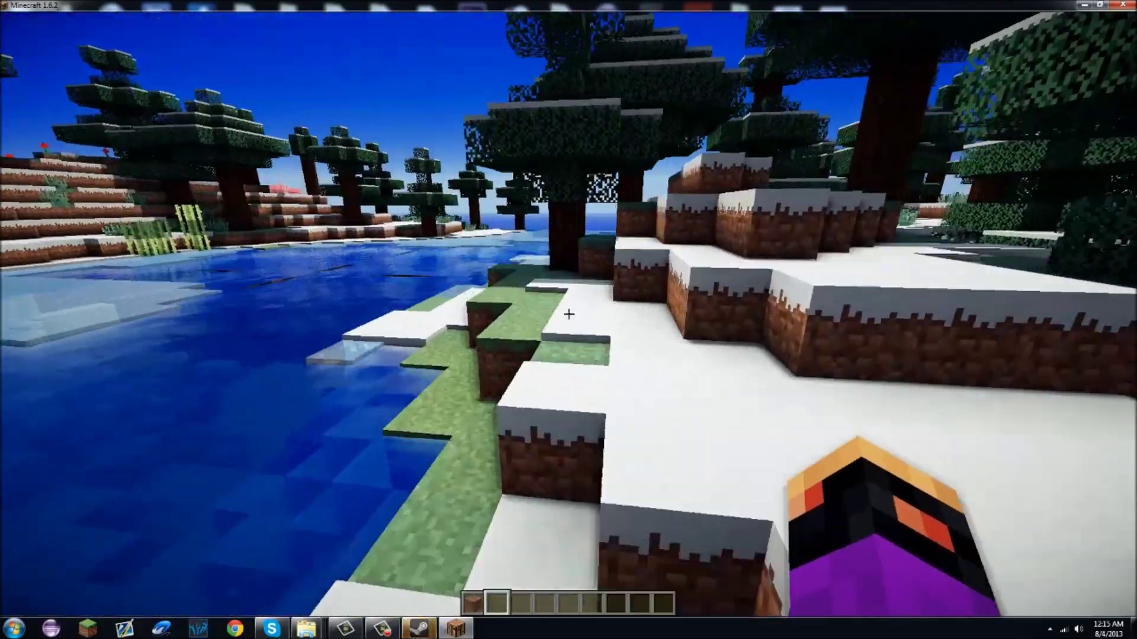
pyautogui.press('w')
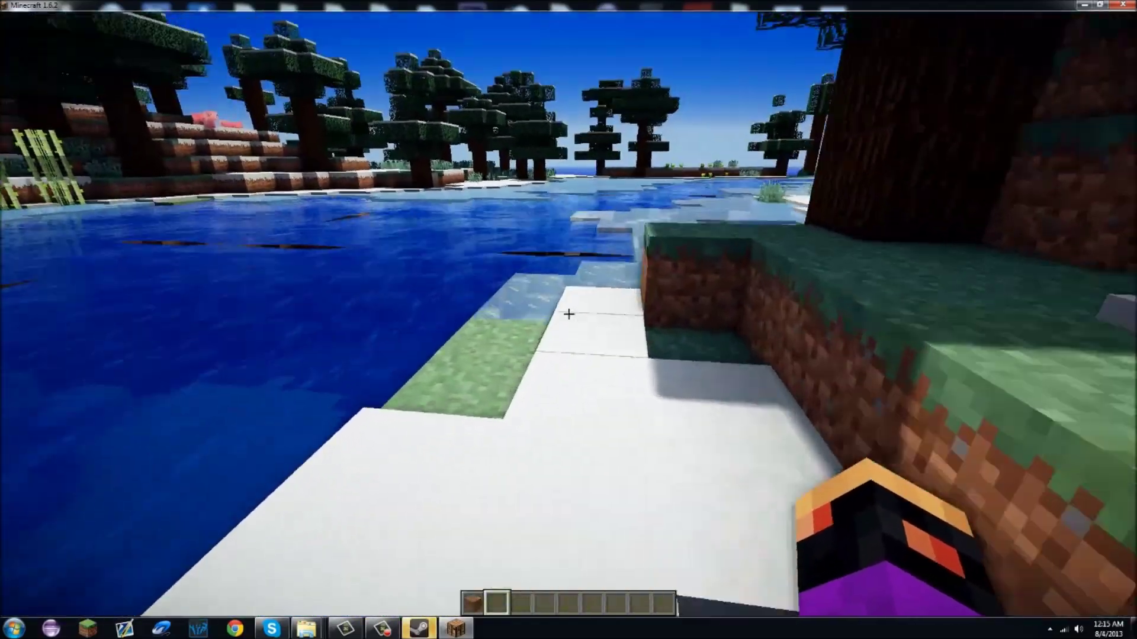
pyautogui.press('w')
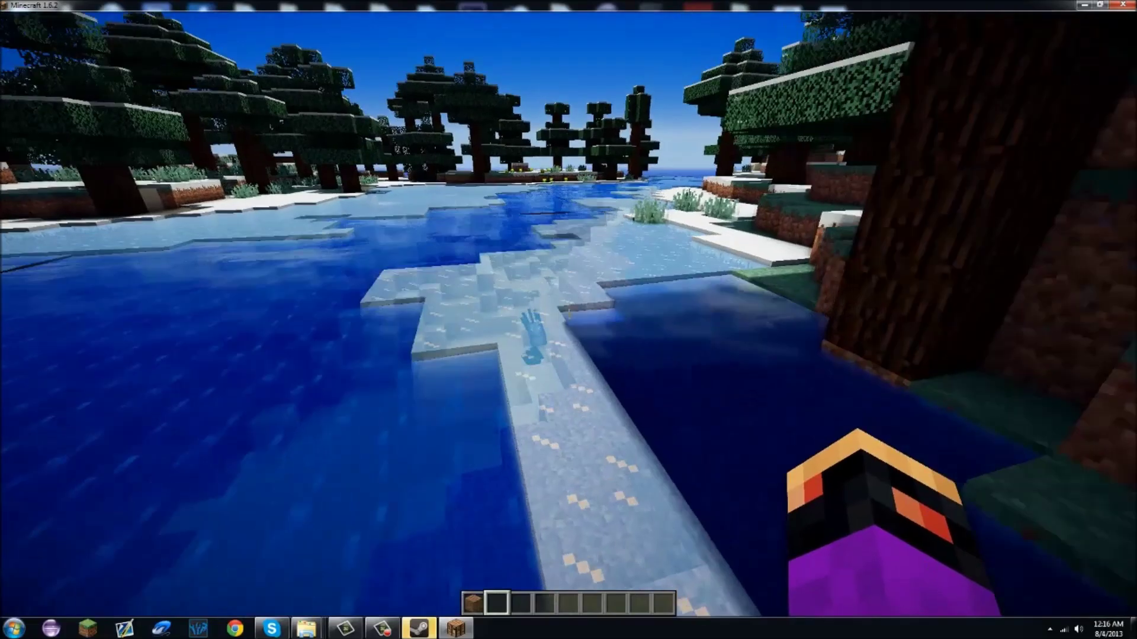
pyautogui.press('w')
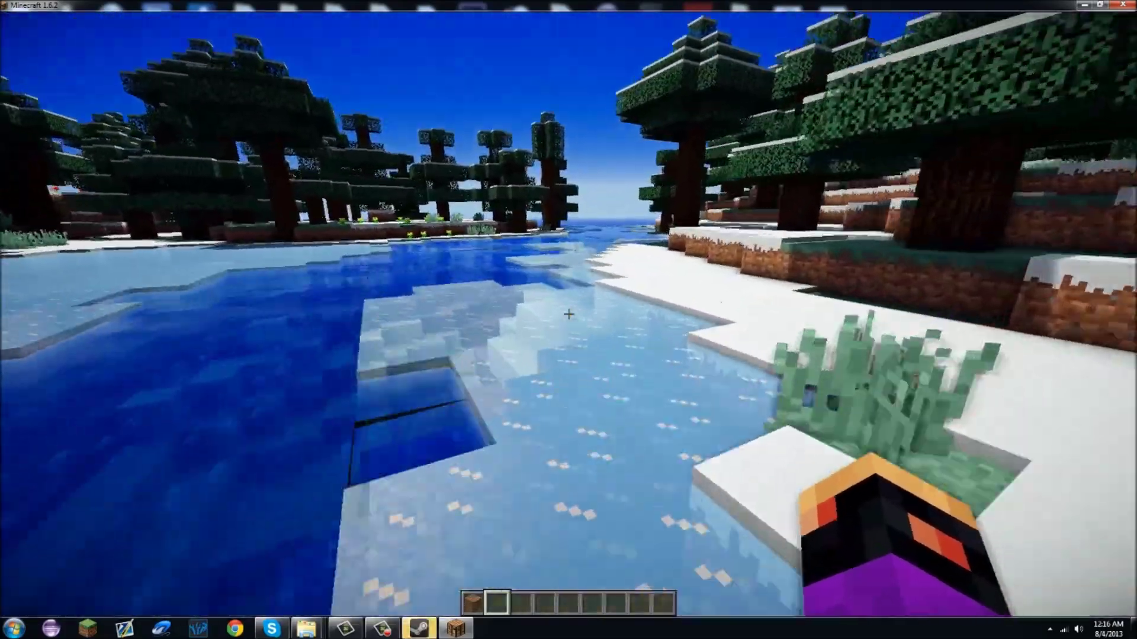
pyautogui.press('w')
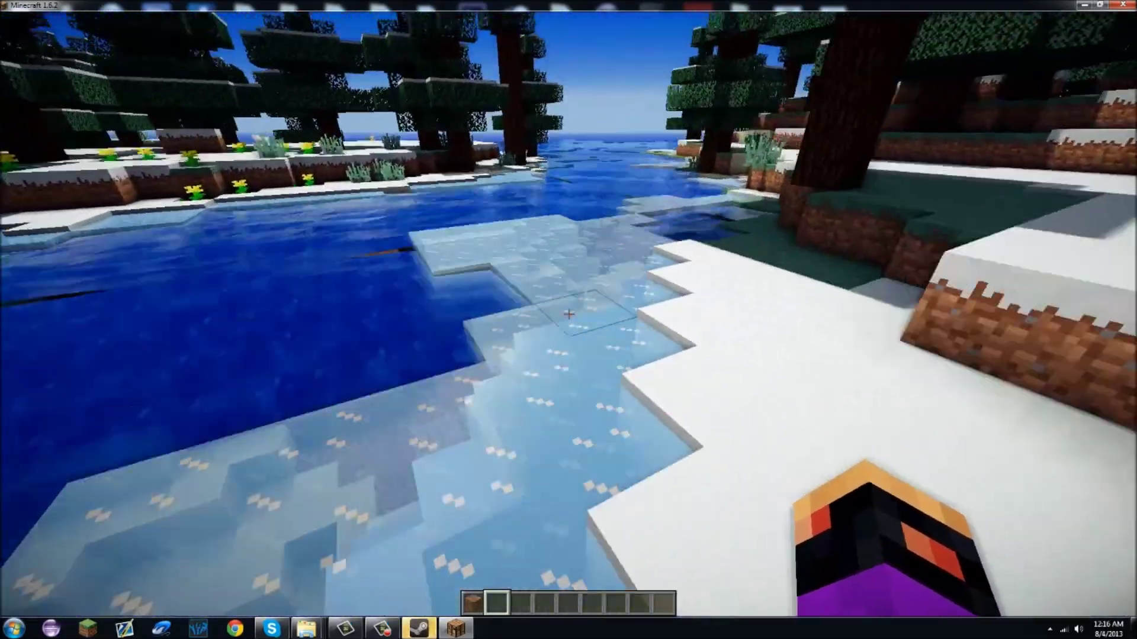
pyautogui.press('w')
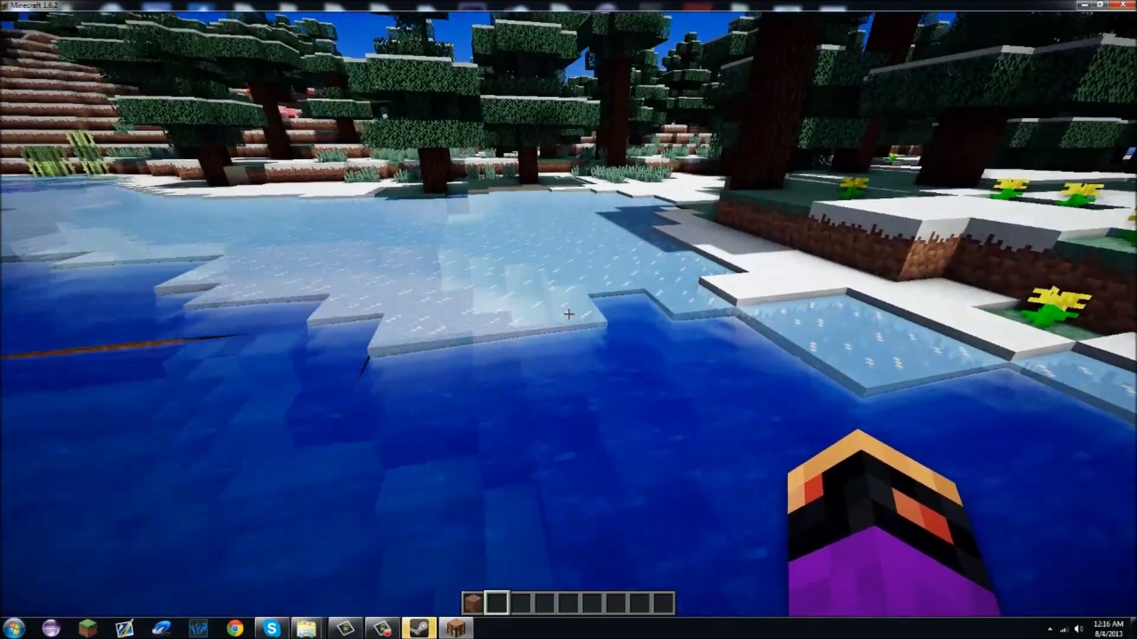
pyautogui.press('space')
pyautogui.press('w')
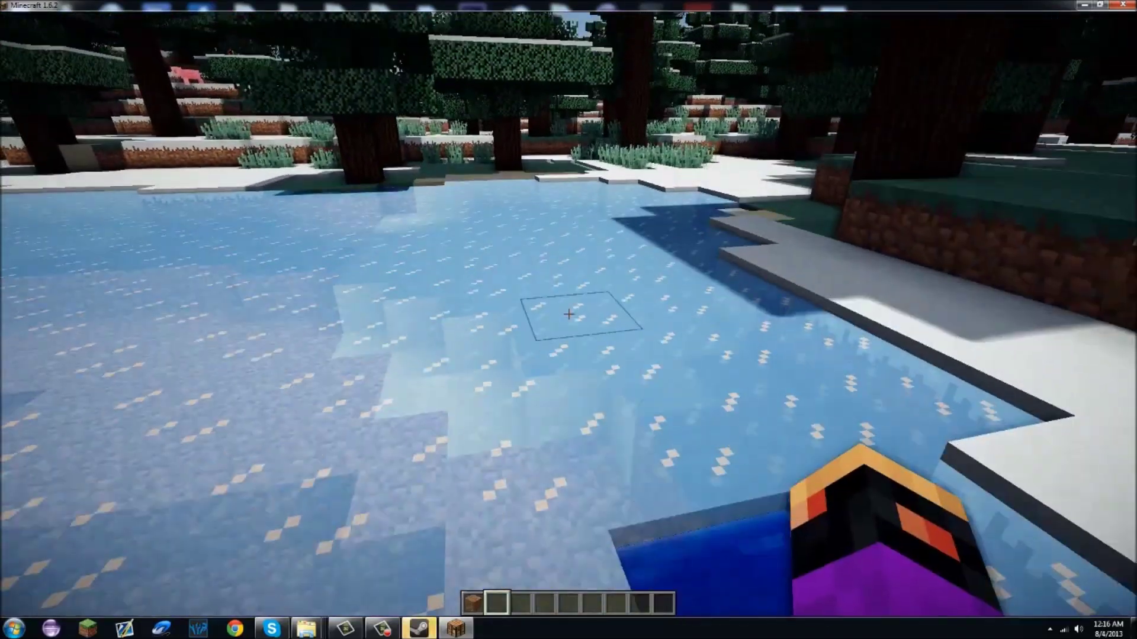
pyautogui.press('w')
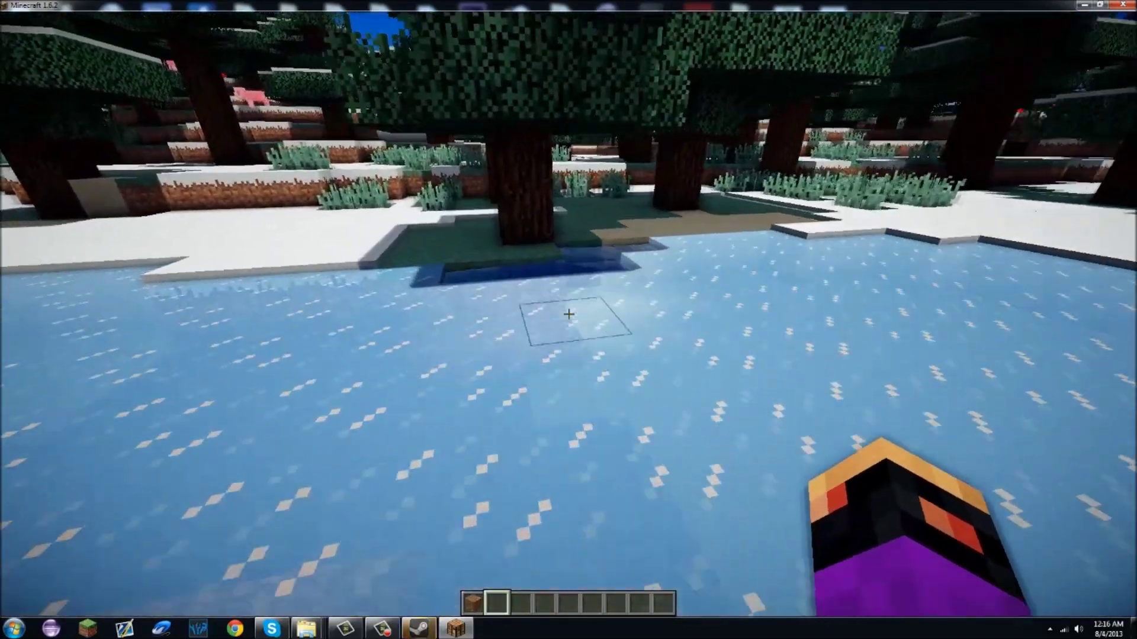
pyautogui.press('w')
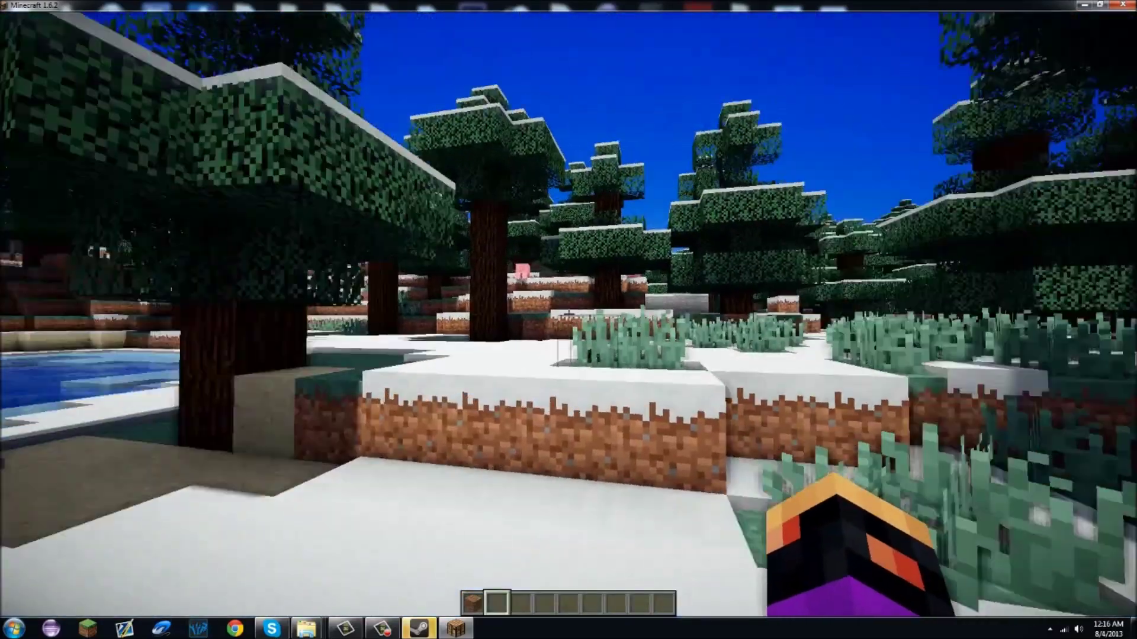
pyautogui.press('space')
pyautogui.press('Escape')
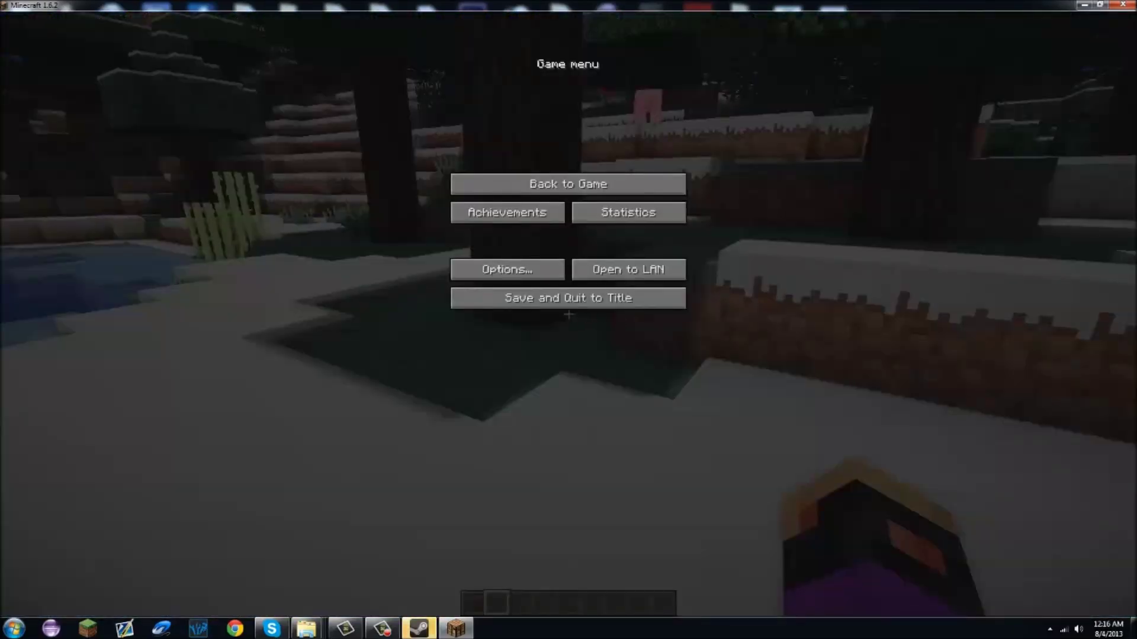